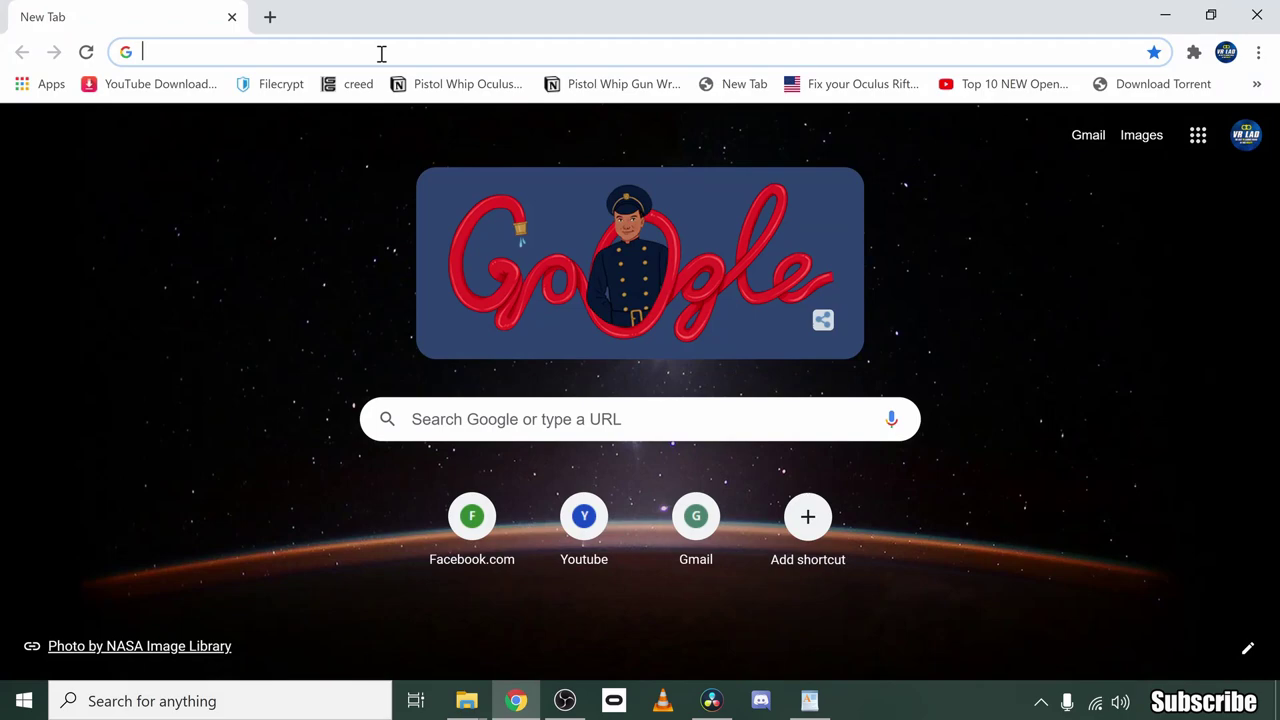
# Open myocchialit.com and look over the product page for the MyOcchialit anti blue light glasses
pyautogui.write('m')
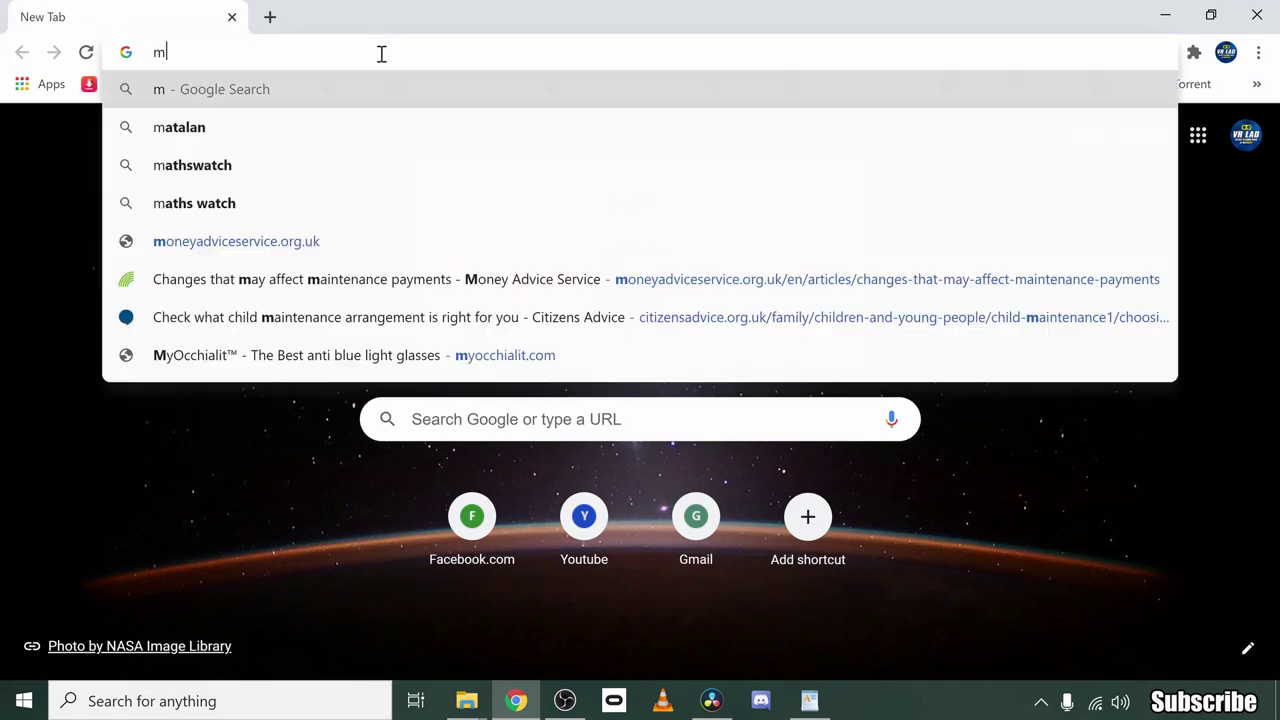
pyautogui.write('yoc')
pyautogui.press('Return')
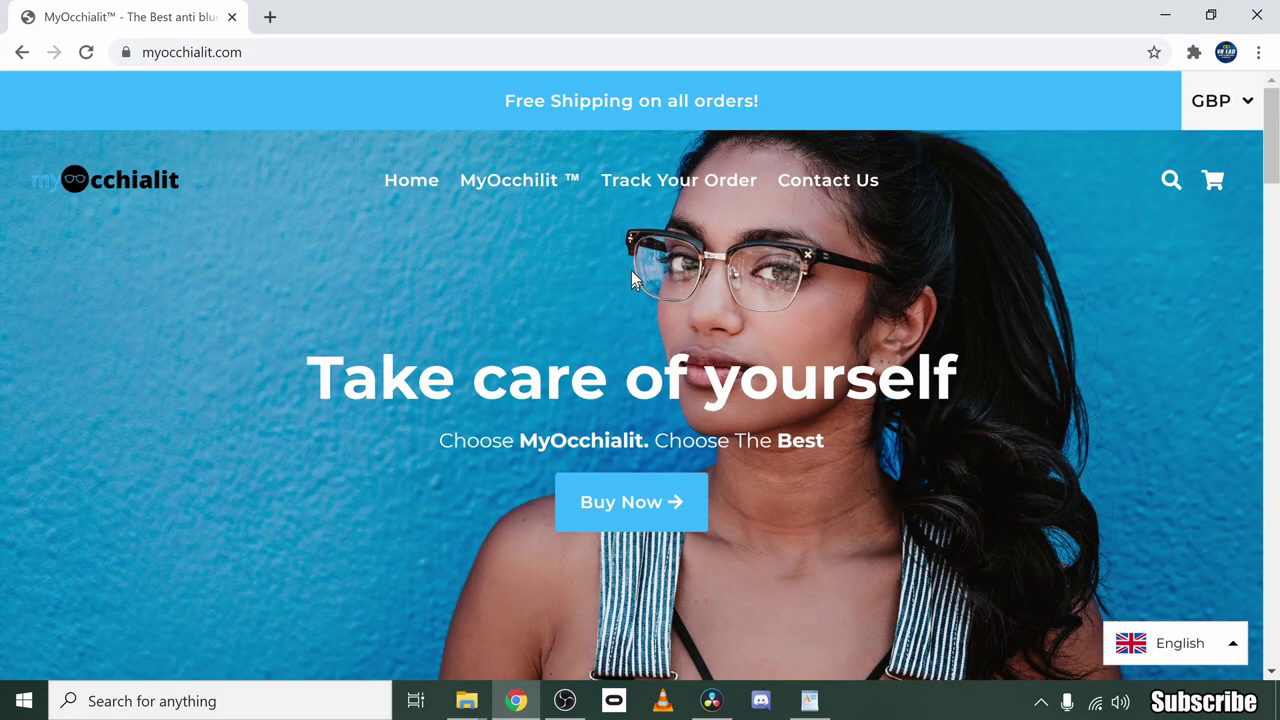
pyautogui.click(492, 183)
pyautogui.scroll(-2, 831, 274)
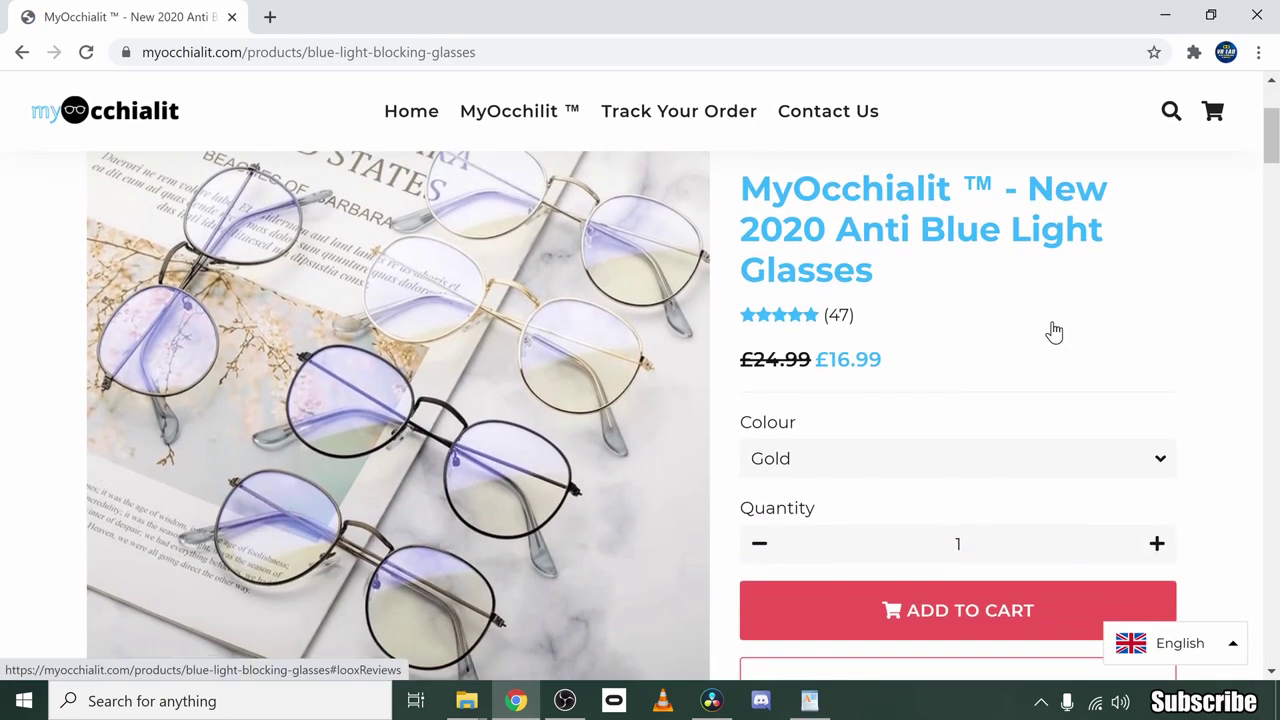
pyautogui.scroll(-1, 1240, 335)
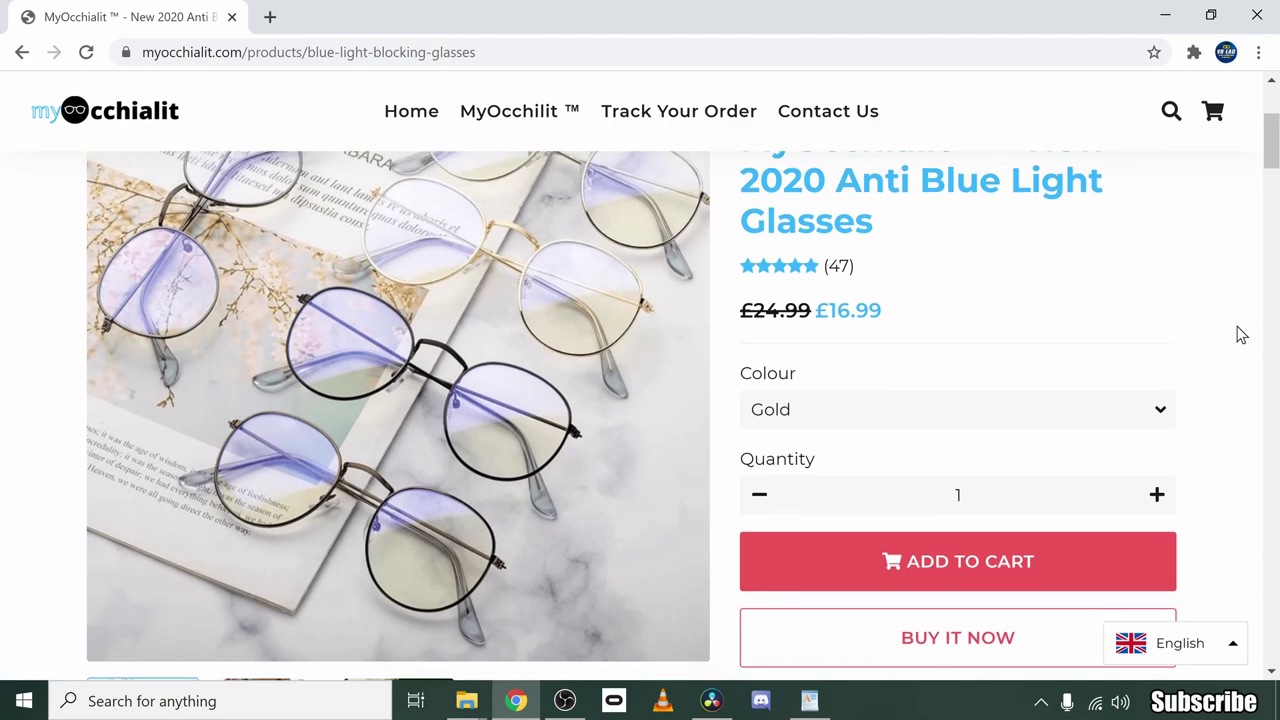
pyautogui.scroll(1, 1240, 335)
pyautogui.scroll(5, 1277, 322)
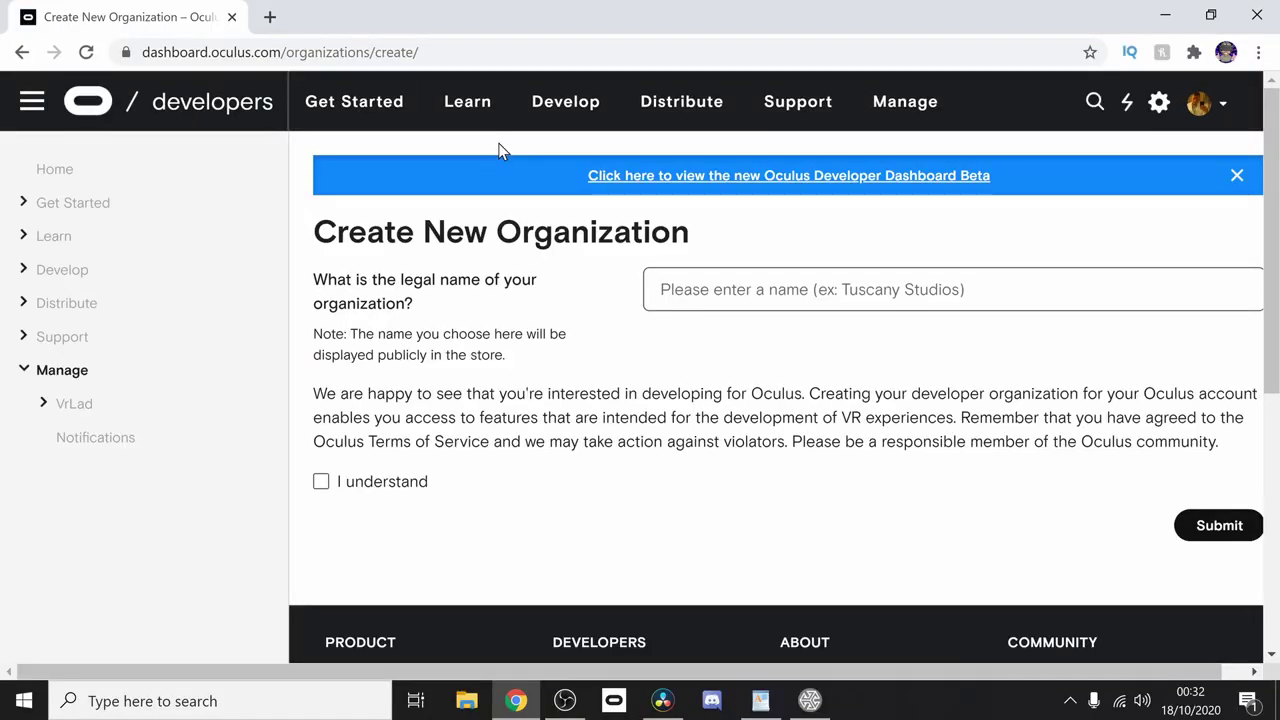
# Submit a new Oculus developer organization named VR LAD and mark the Developer Non-Disclosure Agreement as read and agreed to
pyautogui.click(789, 292)
pyautogui.write('VR LAD')
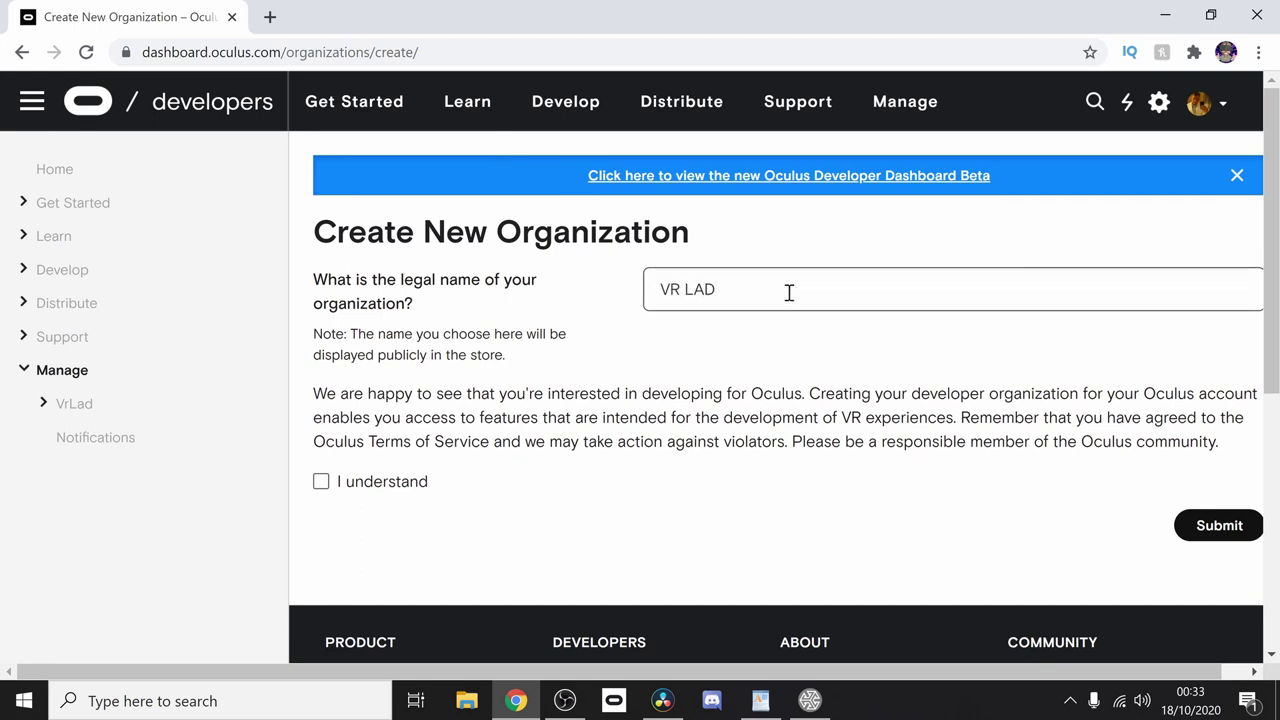
pyautogui.click(1225, 528)
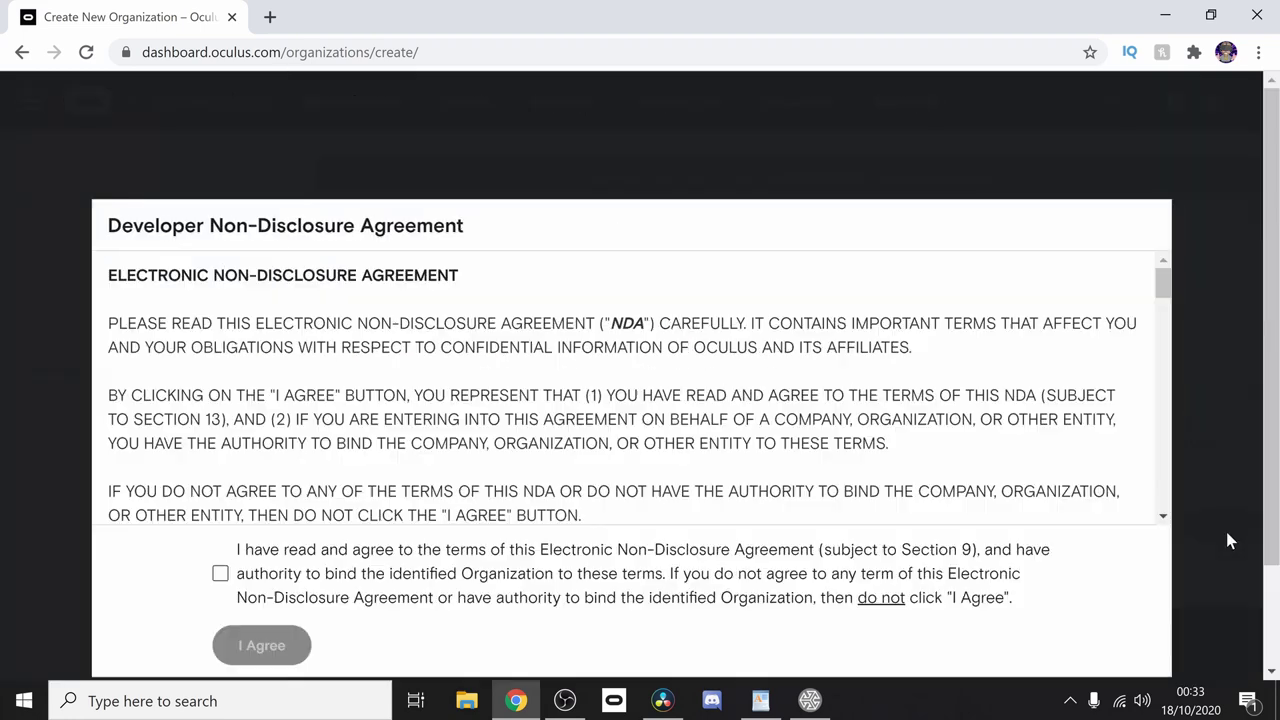
pyautogui.click(220, 573)
pyautogui.scroll(-3, 626, 523)
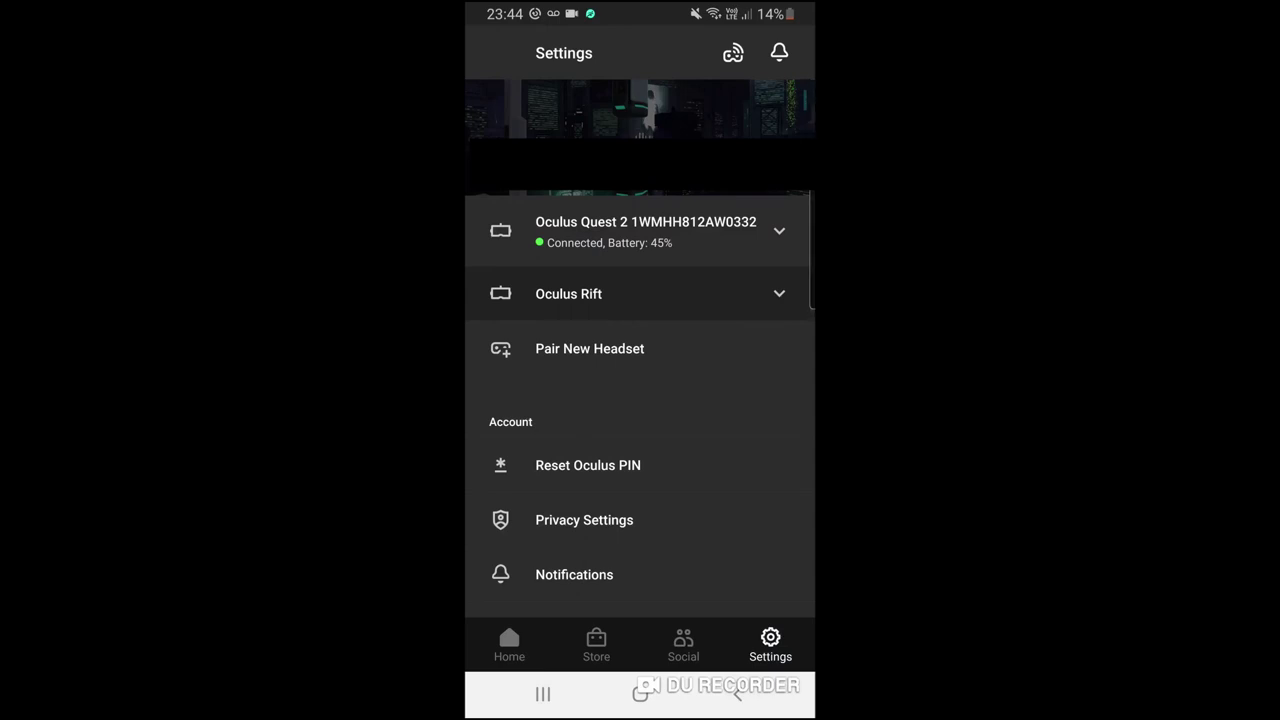
# In the Oculus mobile app, switch Developer Mode for the connected Oculus Quest 2 under its additional headset settings
pyautogui.click(645, 231)
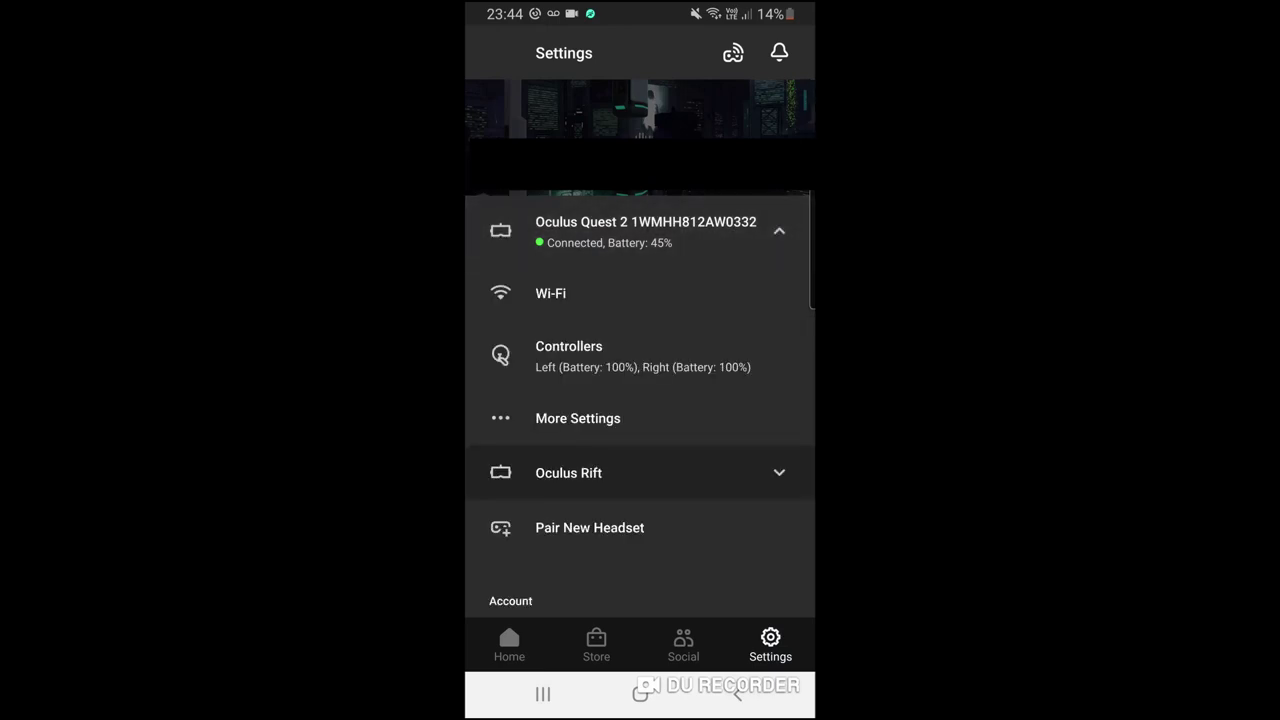
pyautogui.click(578, 418)
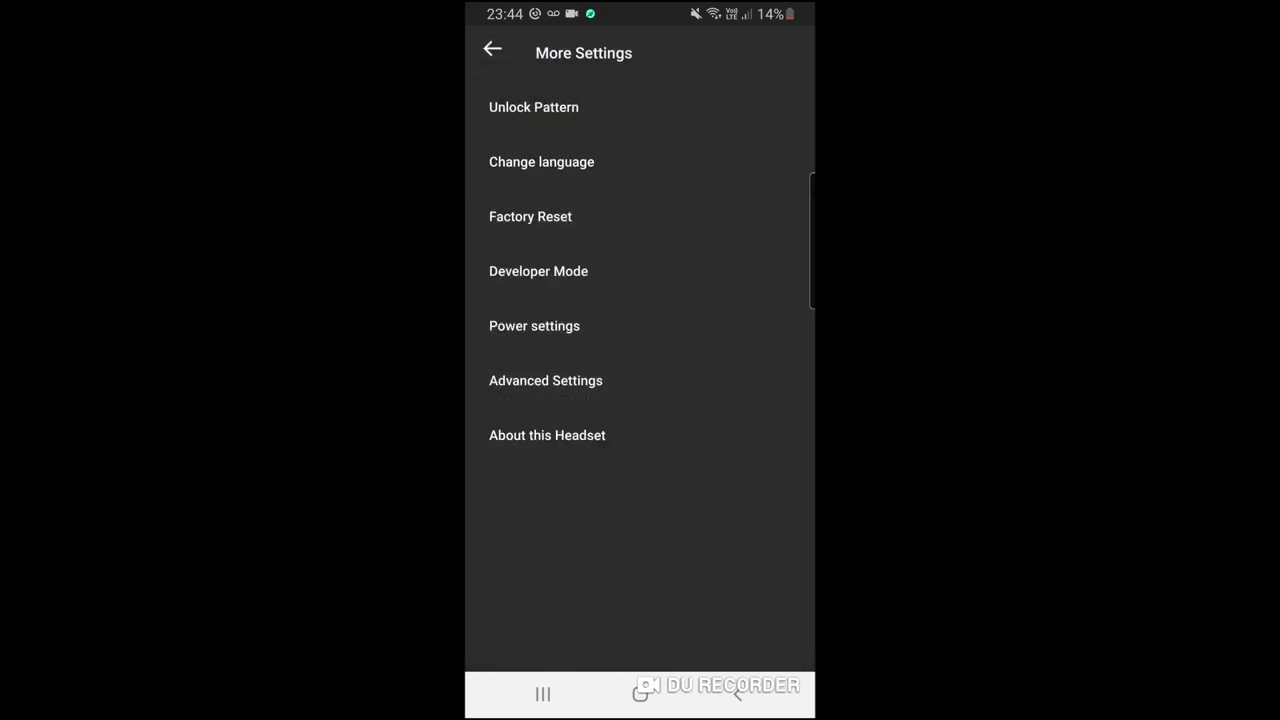
pyautogui.click(538, 271)
pyautogui.click(772, 108)
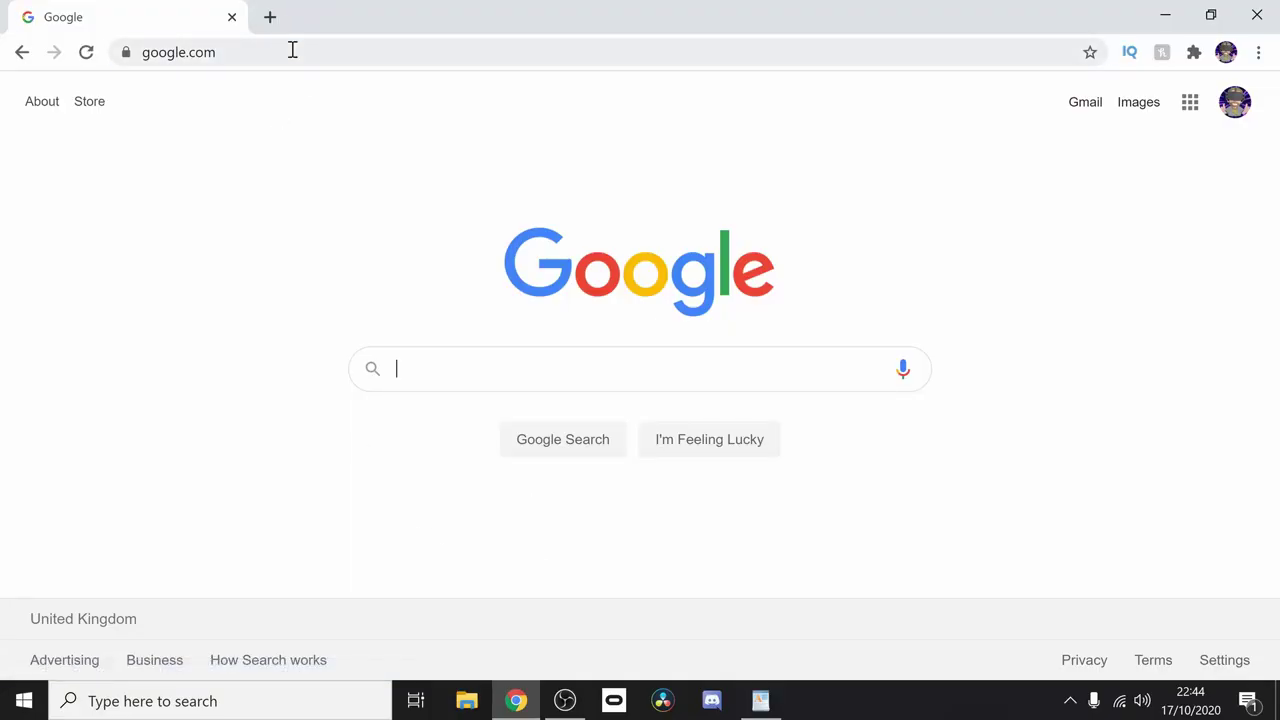
# Switch to Chrome, open sidequestvr.com/setup-howto and view the SideQuest download options for Windows, macOS and Linux
pyautogui.click(292, 50)
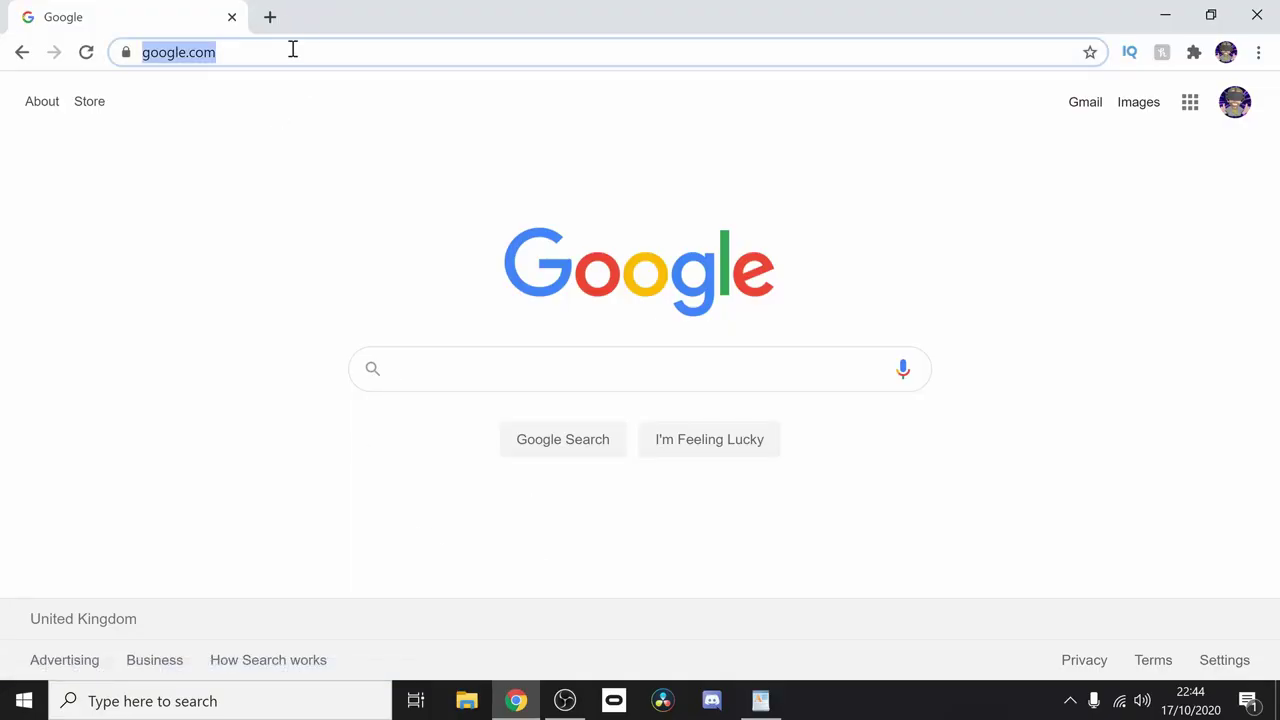
pyautogui.write('https://sidequestvr.com/setup-howto')
pyautogui.press('Return')
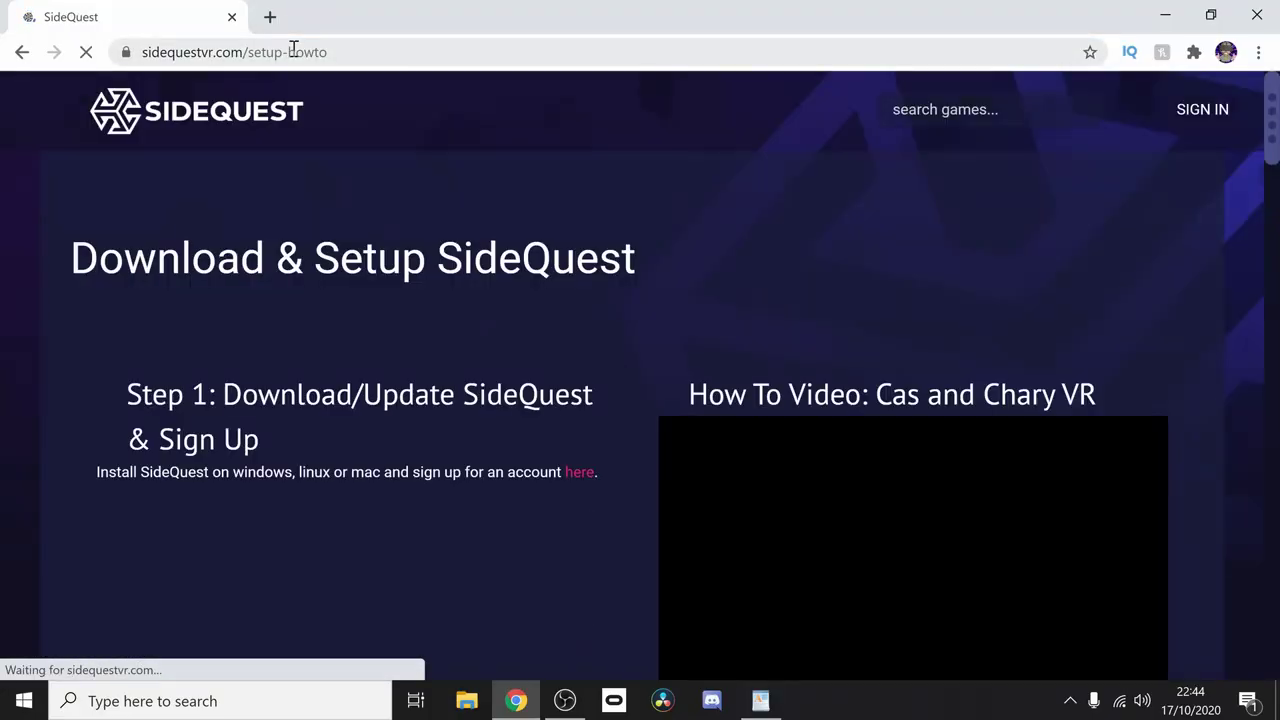
pyautogui.scroll(-1, 420, 470)
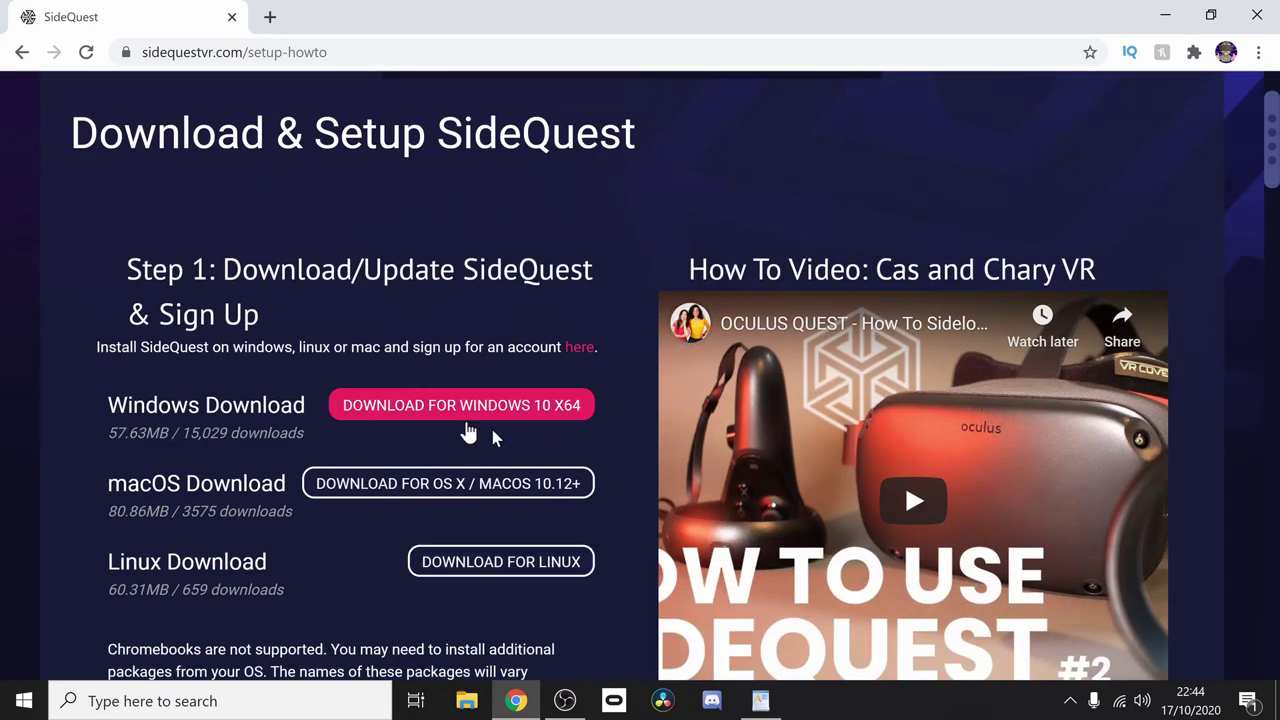
pyautogui.scroll(1, 590, 440)
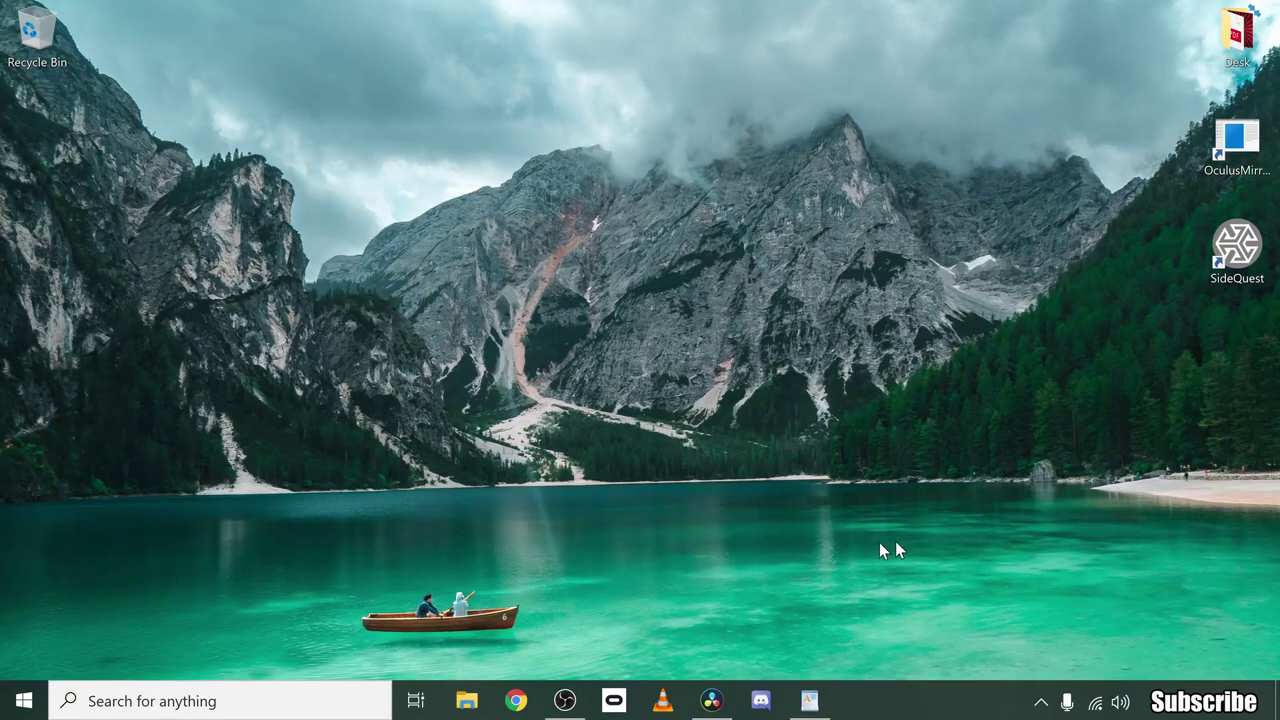
# Open apkmirror.com/apk/xbmc-foundation/kodi/ in Chrome and find the list of all Kodi versions
pyautogui.click(516, 700)
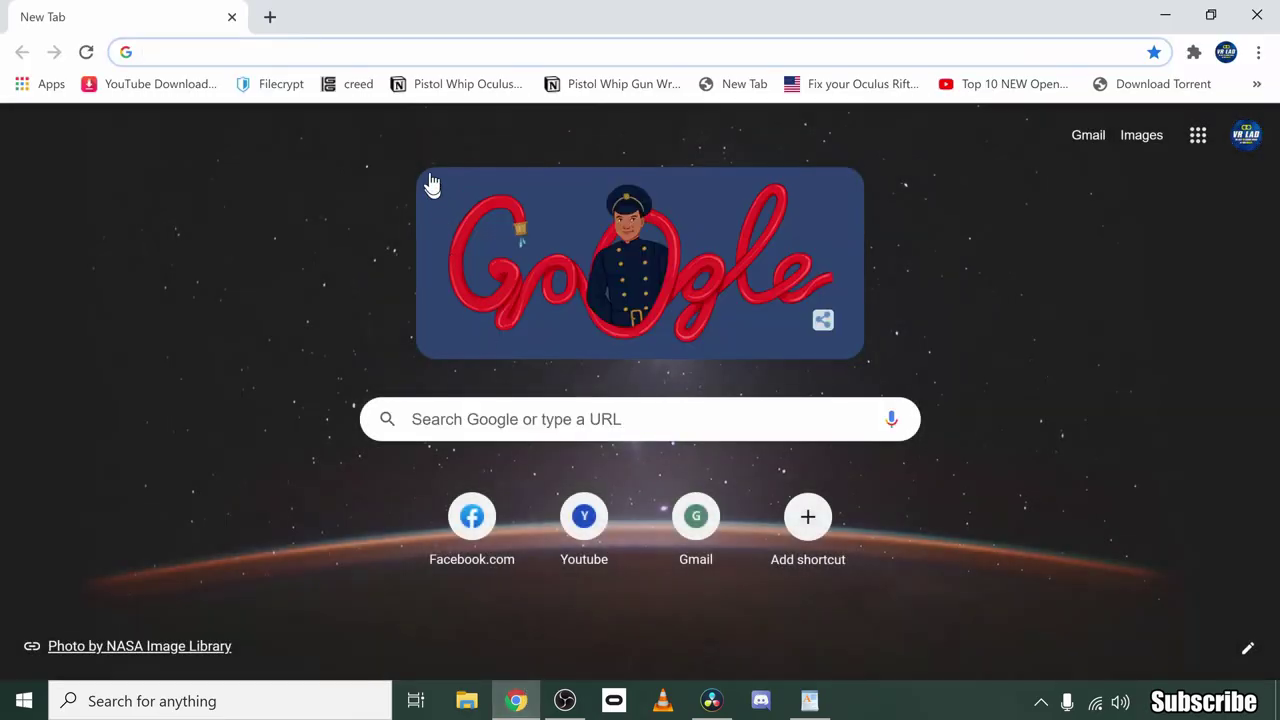
pyautogui.write('https://www.apkmirror.com/apk/xbmc-foundation/kodi/')
pyautogui.press('Return')
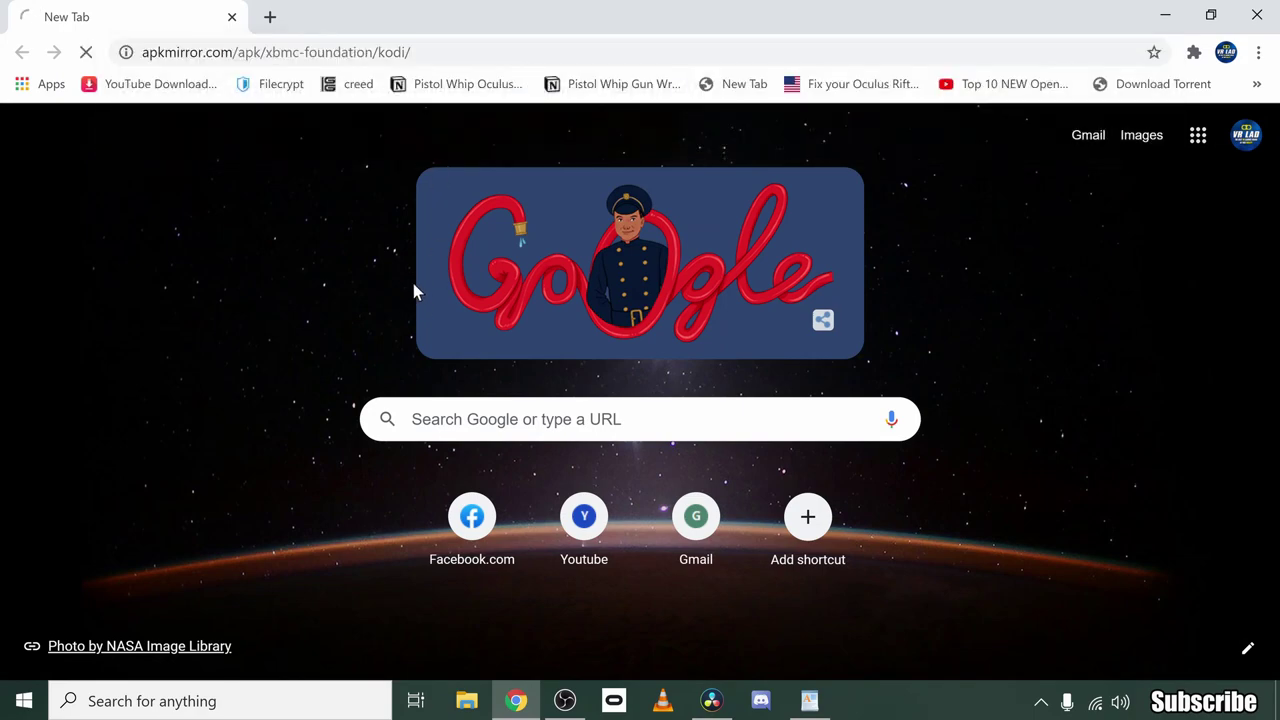
pyautogui.scroll(-6, 417, 290)
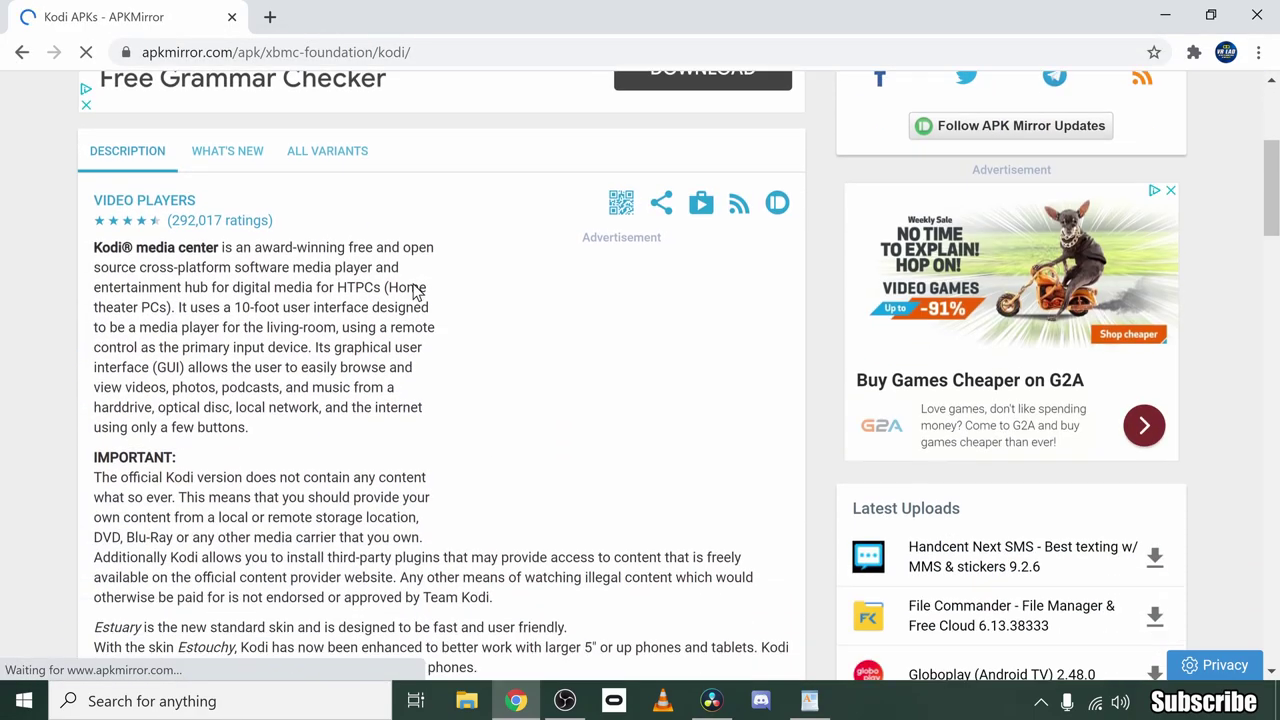
pyautogui.scroll(-8, 415, 285)
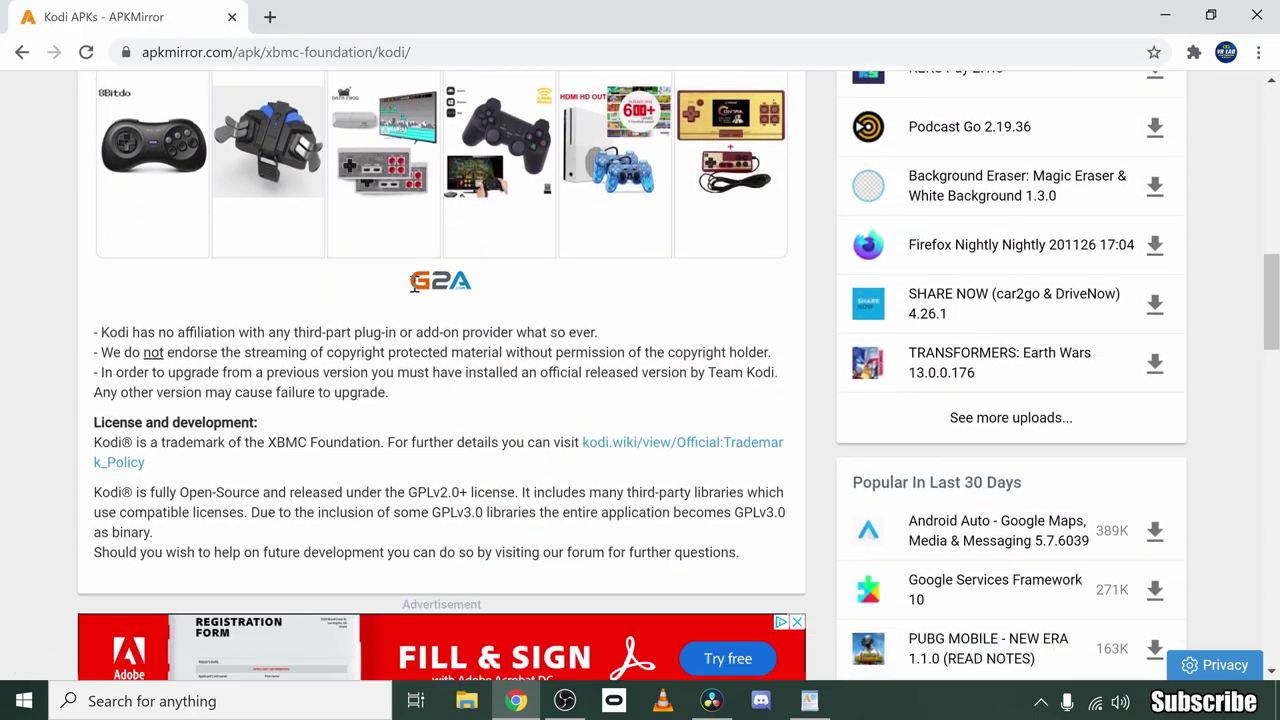
pyautogui.scroll(-2, 417, 290)
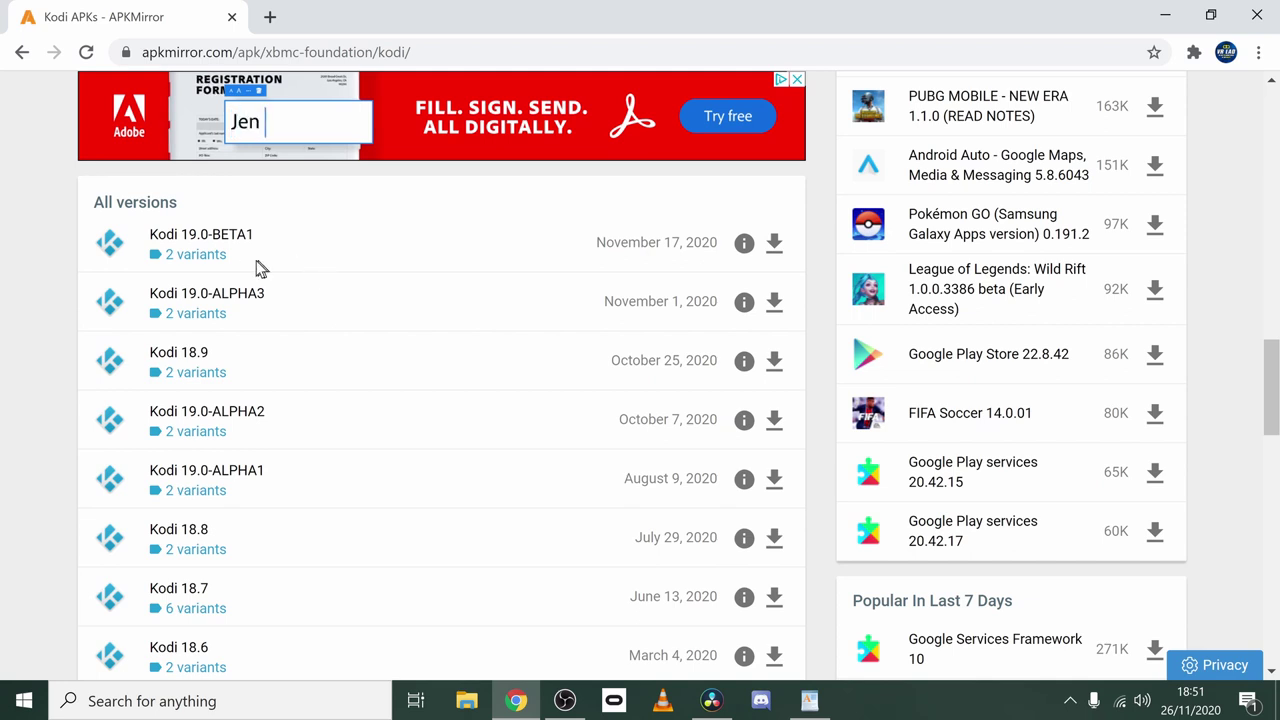
# Open the Kodi 18.9 release, dismiss the advertisement and show its available APK variants
pyautogui.click(203, 360)
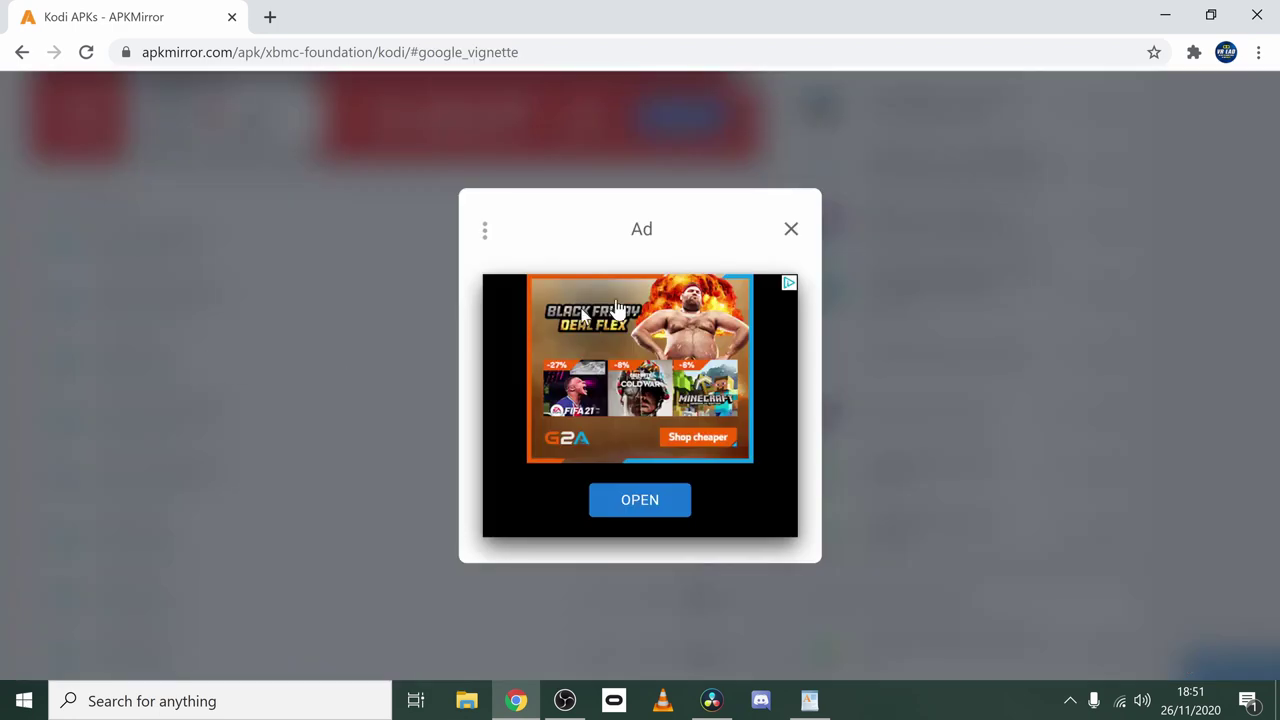
pyautogui.click(791, 230)
pyautogui.scroll(-5, 443, 414)
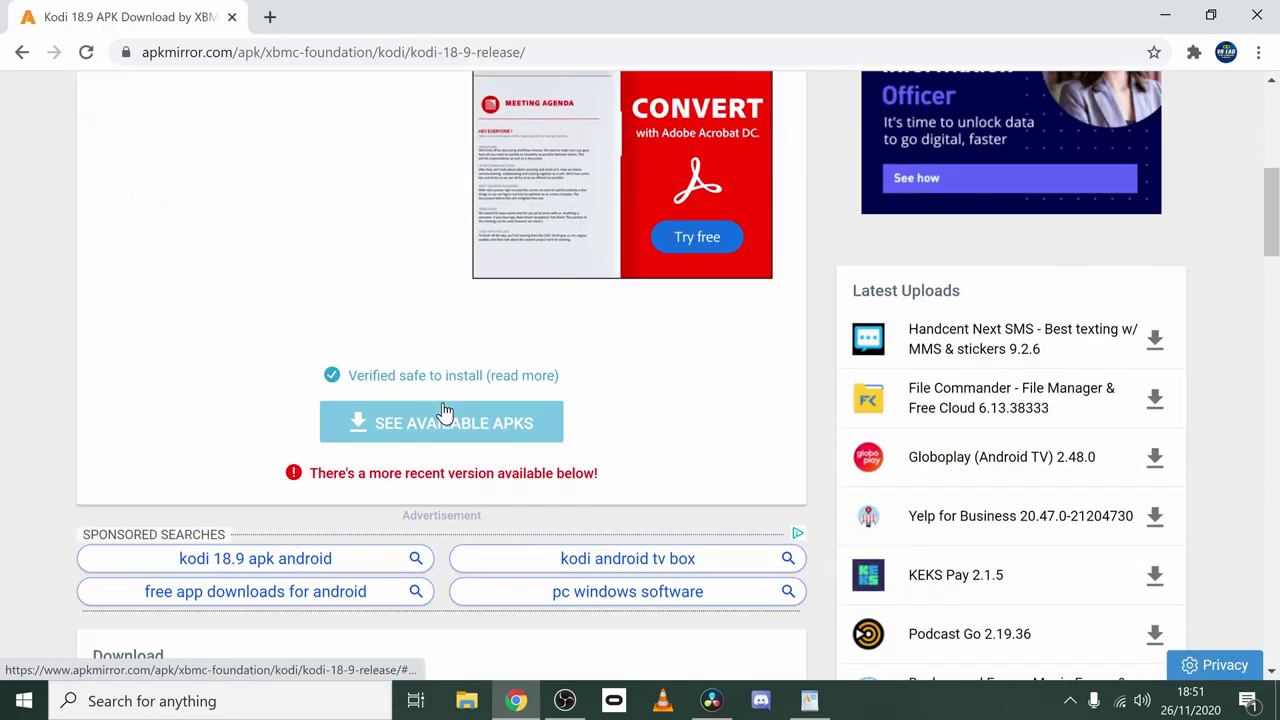
pyautogui.click(443, 420)
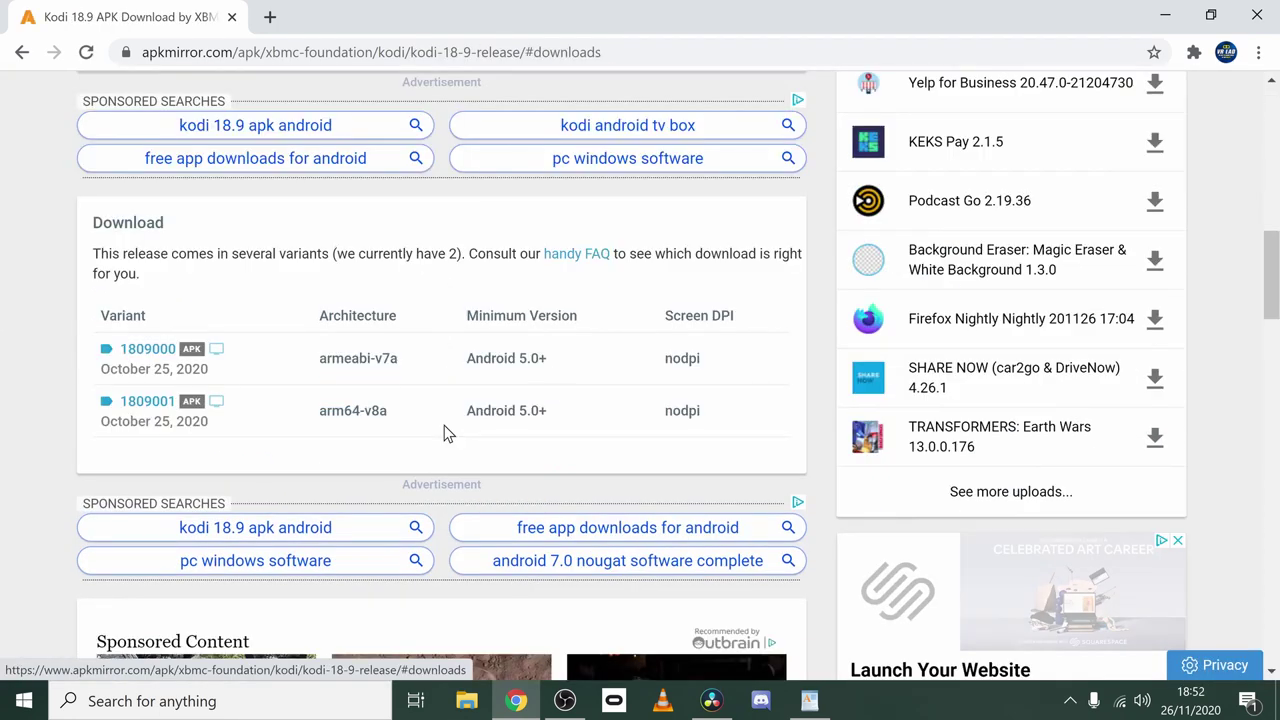
# Download the arm64-v8a APK variant of Kodi 18.9 and show the downloaded file in its folder
pyautogui.click(152, 405)
pyautogui.scroll(-5, 310, 432)
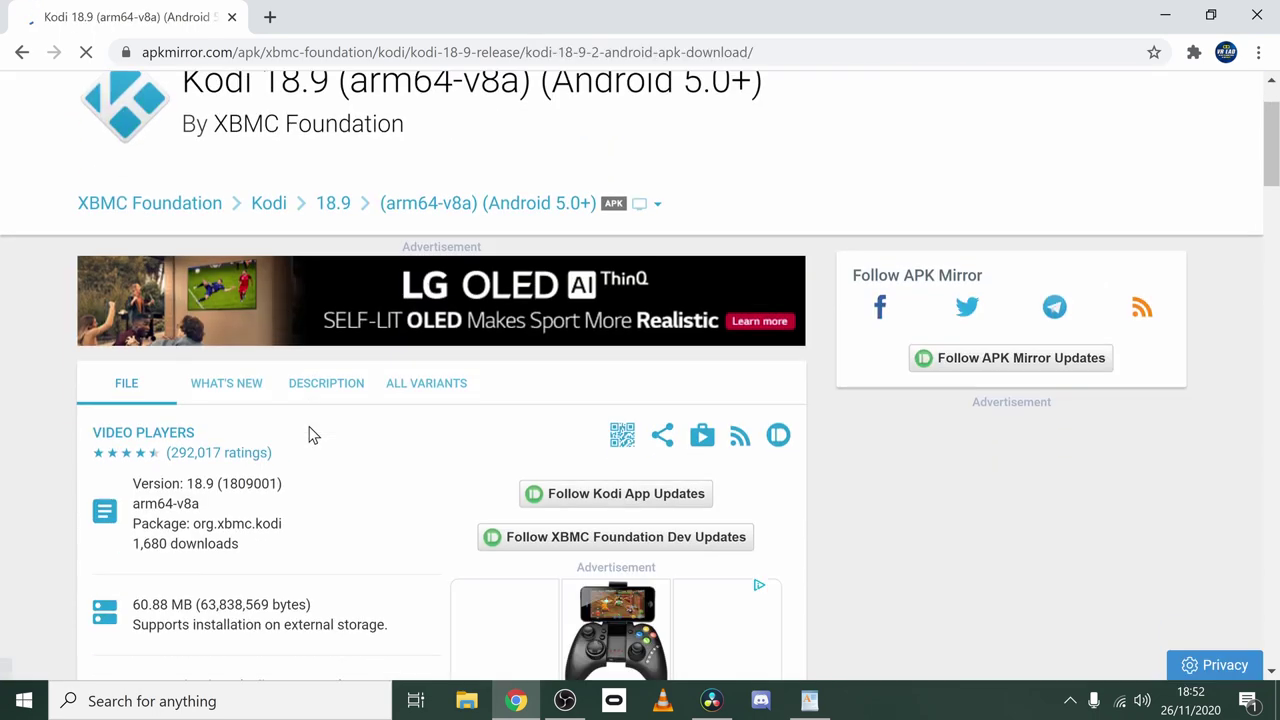
pyautogui.scroll(-1, 310, 432)
pyautogui.click(572, 540)
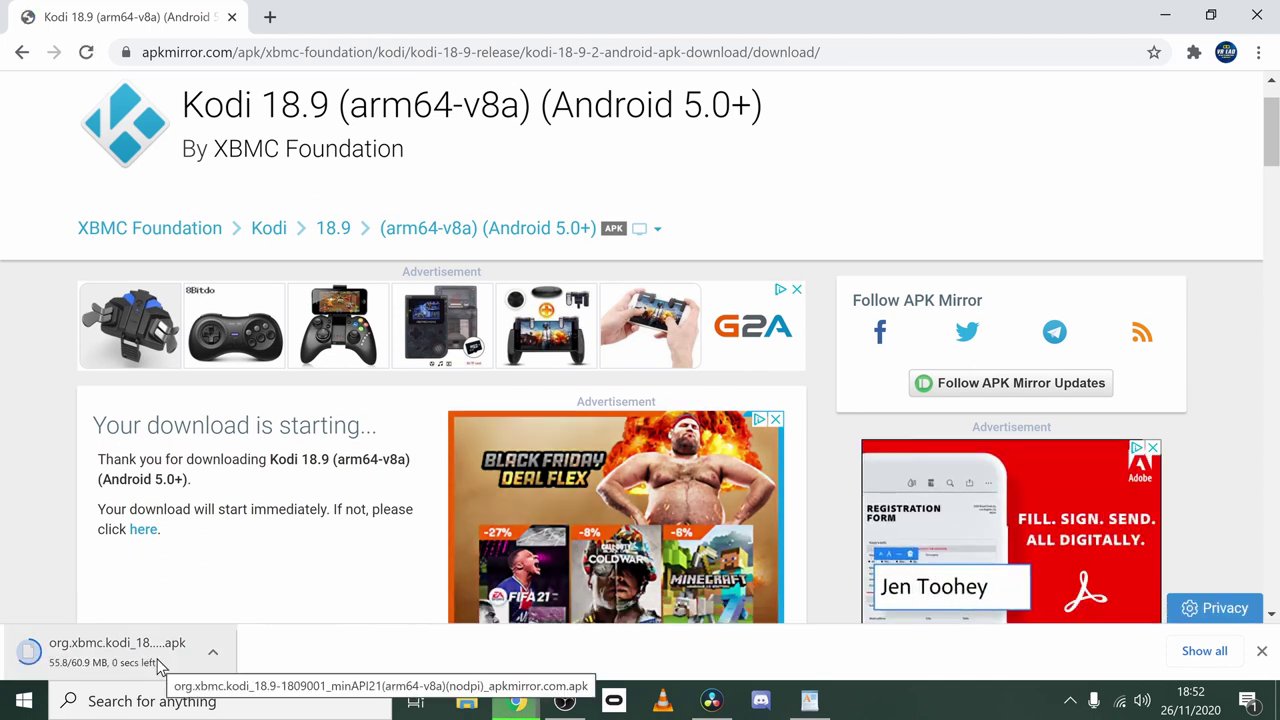
pyautogui.rightClick(160, 666)
pyautogui.click(203, 609)
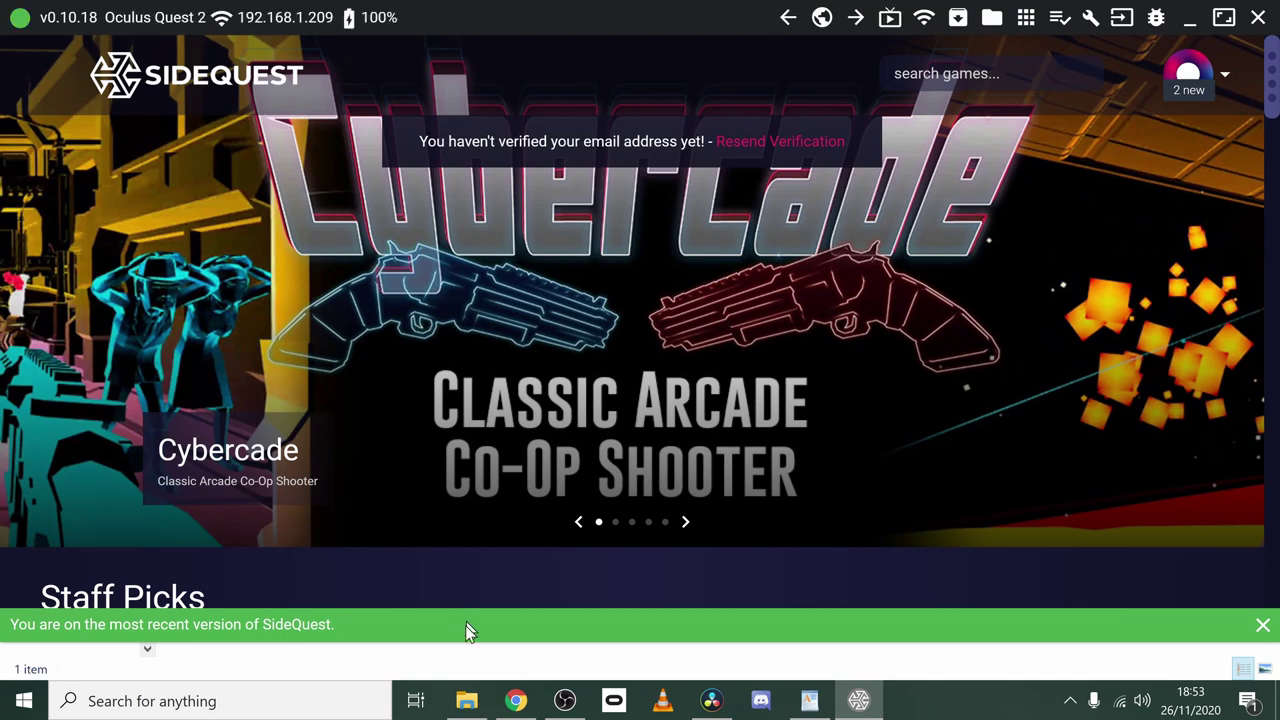
# Place File Explorer beside SideQuest, drop the Kodi APK onto SideQuest to install it on the Quest 2, and minimize File Explorer
pyautogui.click(466, 700)
pyautogui.click(1205, 12)
pyautogui.moveTo(380, 55); pyautogui.dragTo(849, 63)
pyautogui.moveTo(771, 286); pyautogui.dragTo(16, 18)
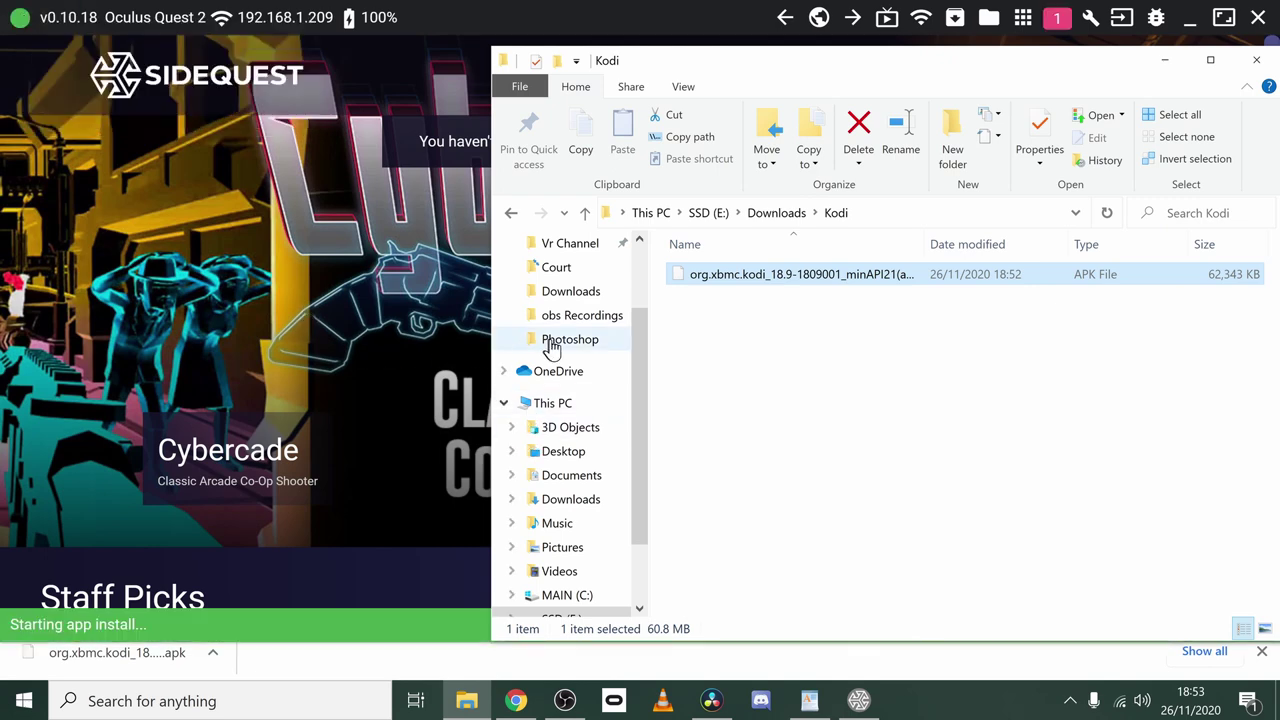
pyautogui.click(1164, 60)
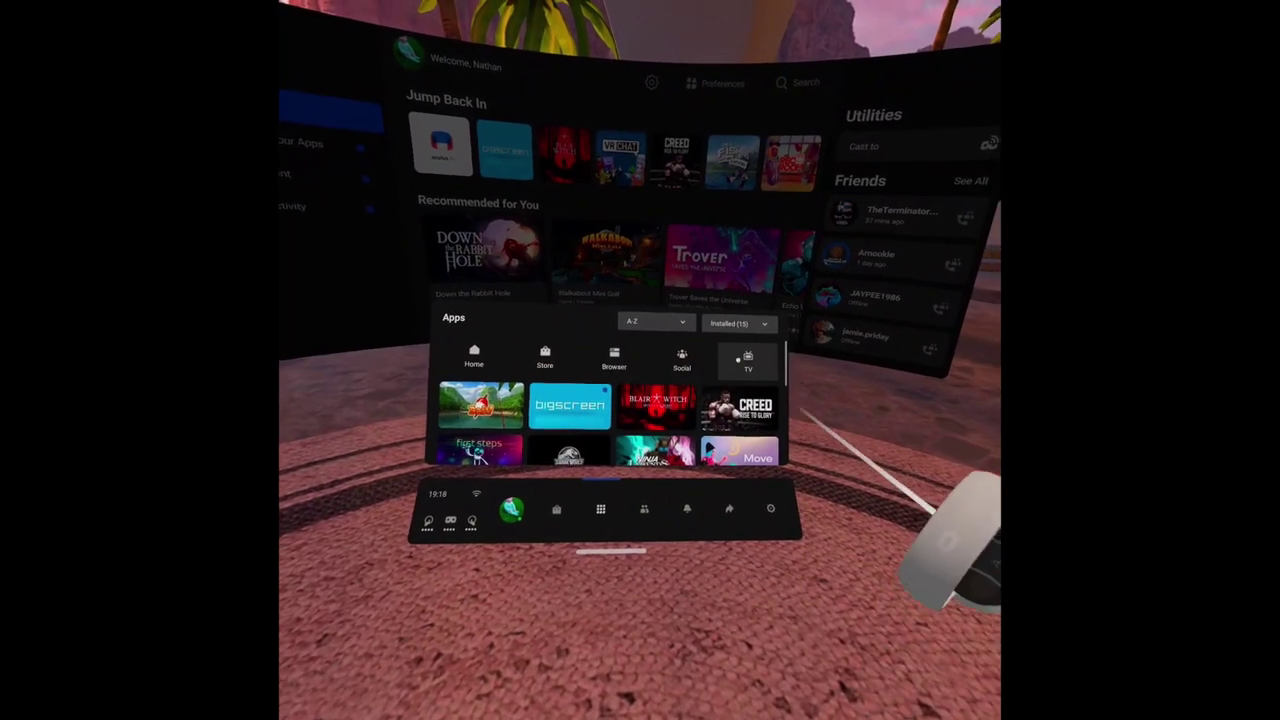
# In the headset's Apps library, filter the list to Unknown Sources and launch Kodi
pyautogui.click(738, 323)
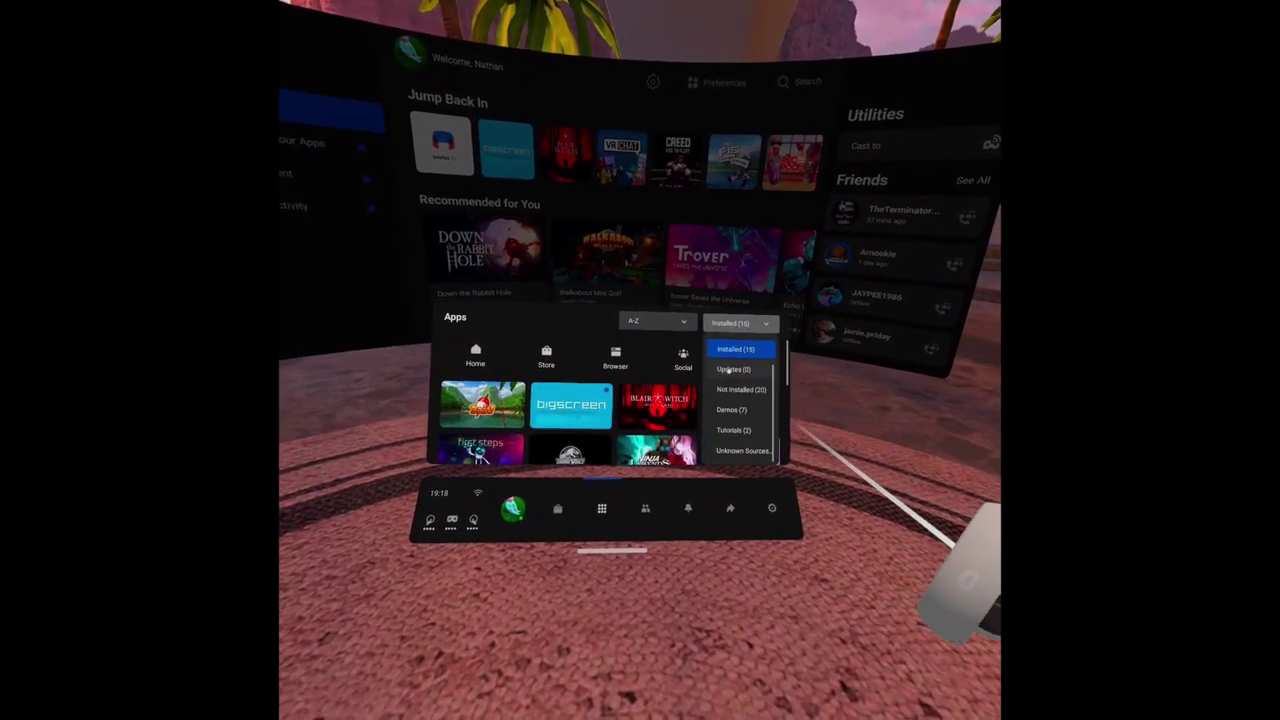
pyautogui.click(741, 447)
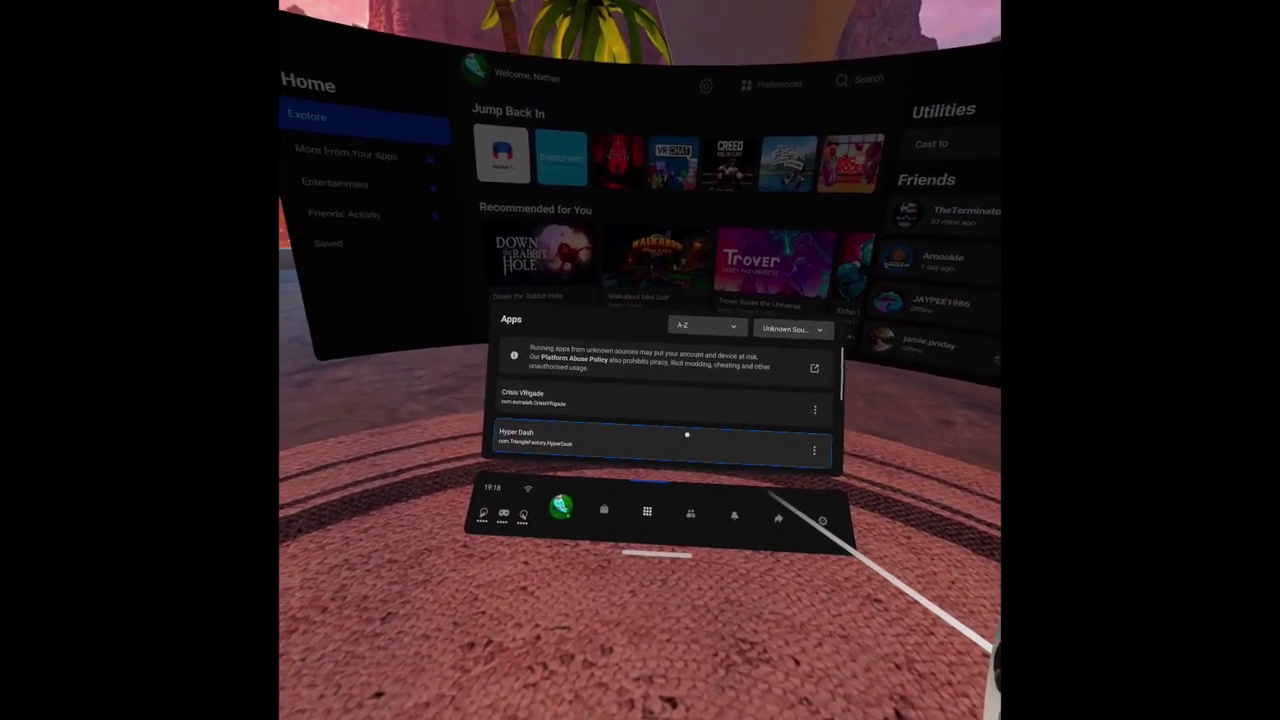
pyautogui.scroll(-2, 698, 438)
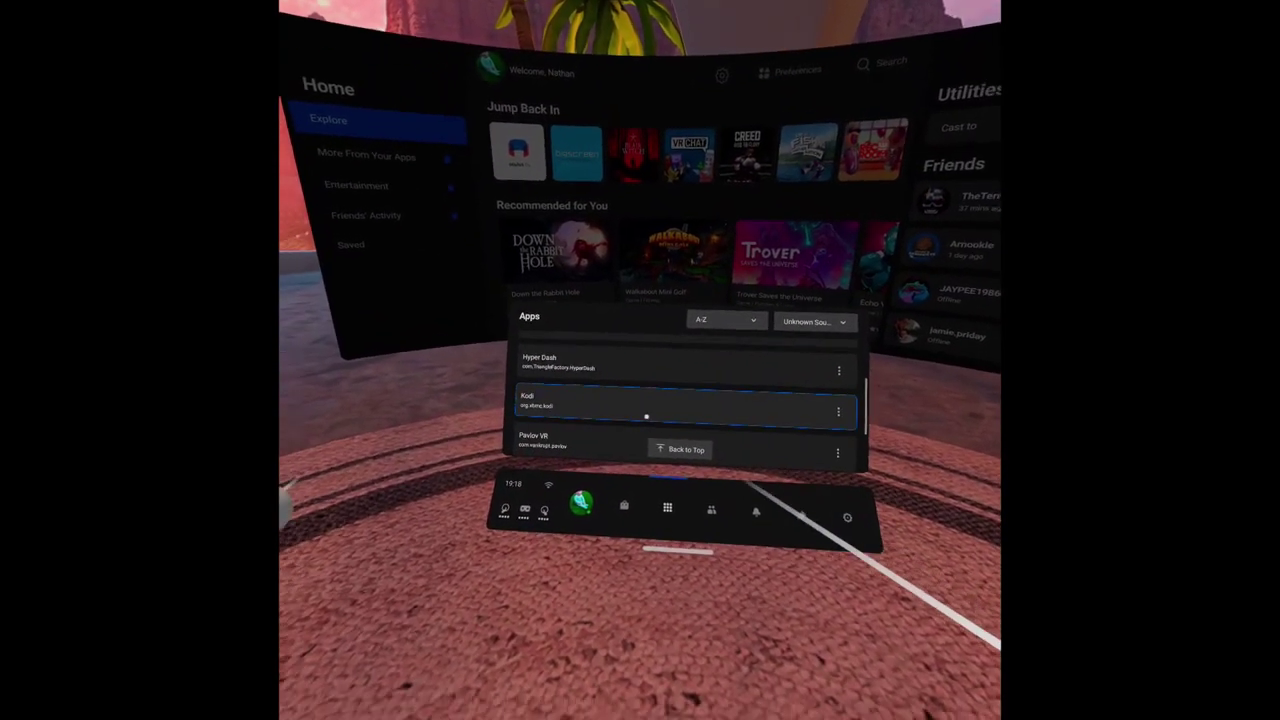
pyautogui.click(580, 412)
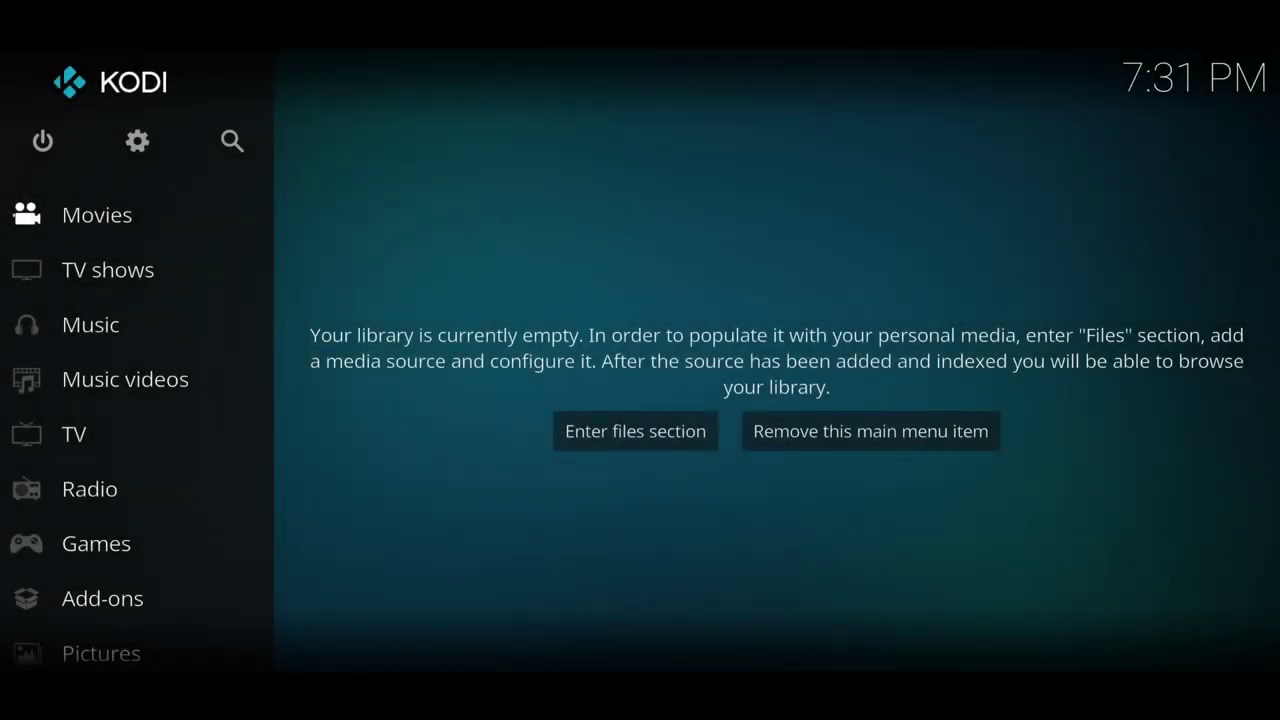
# Open the Kodi Add-on repository from the install-from-repository list in the Add-ons section
pyautogui.click(102, 598)
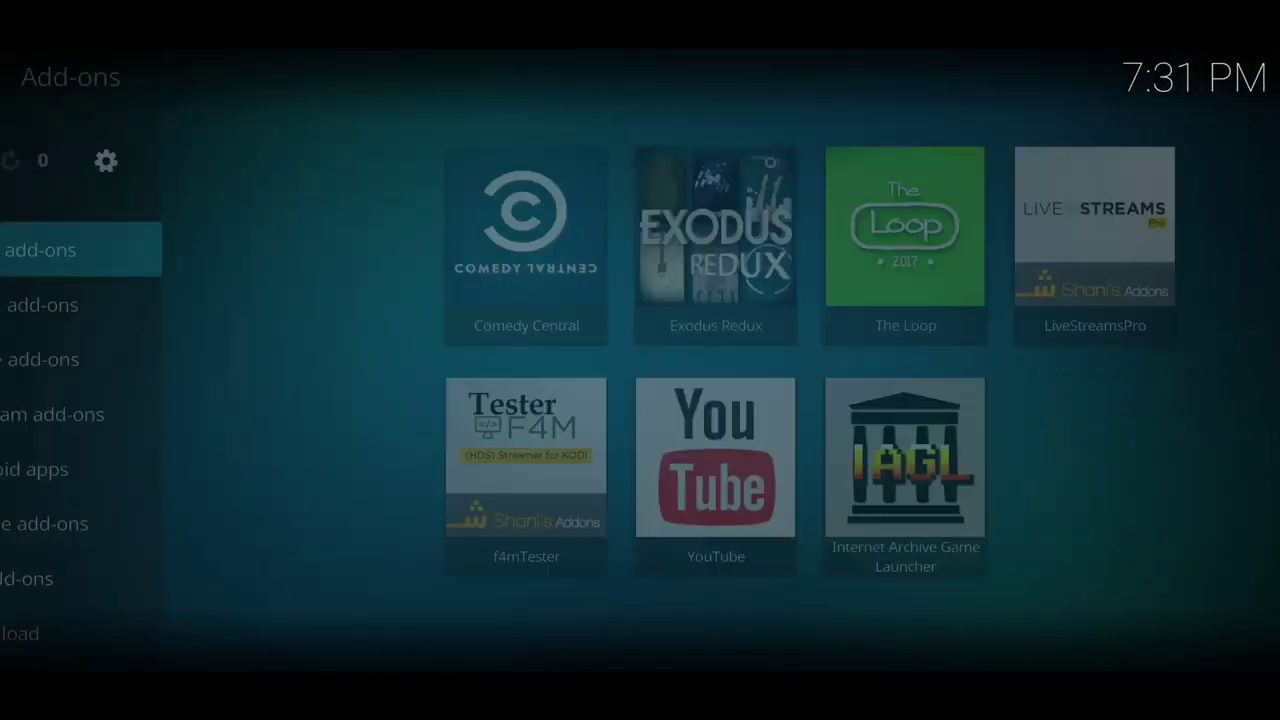
pyautogui.click(54, 160)
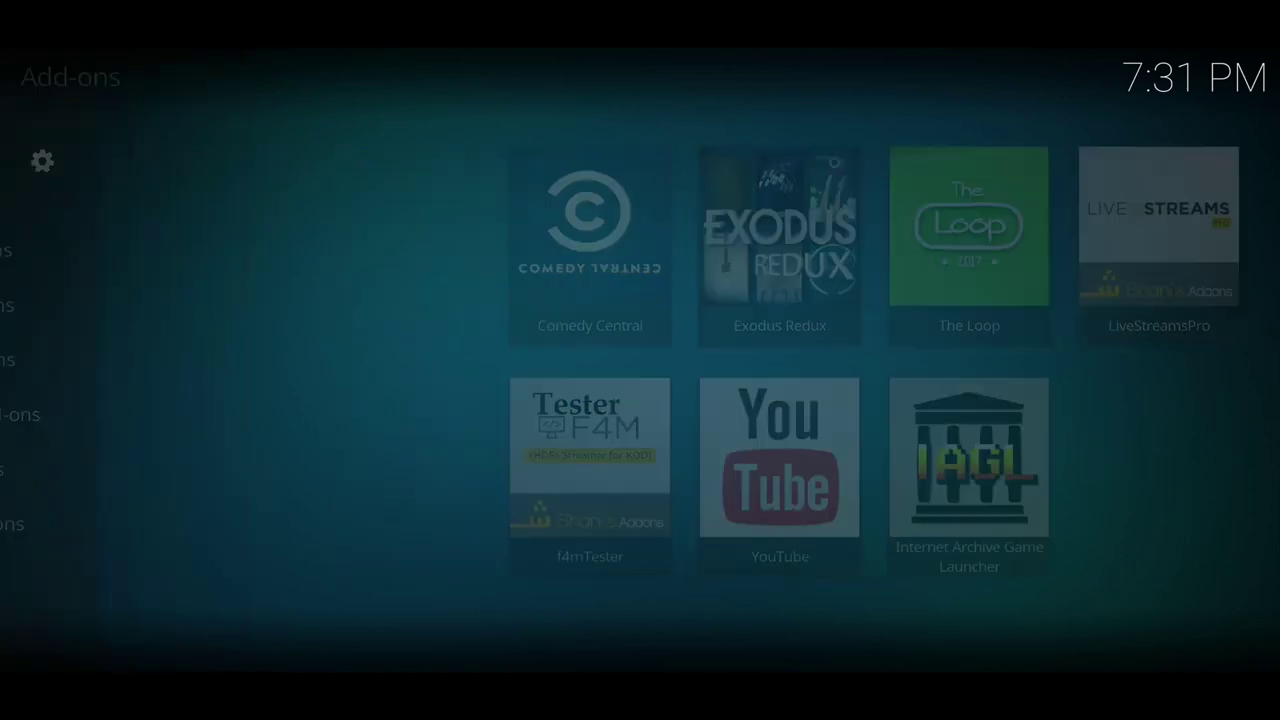
pyautogui.click(486, 394)
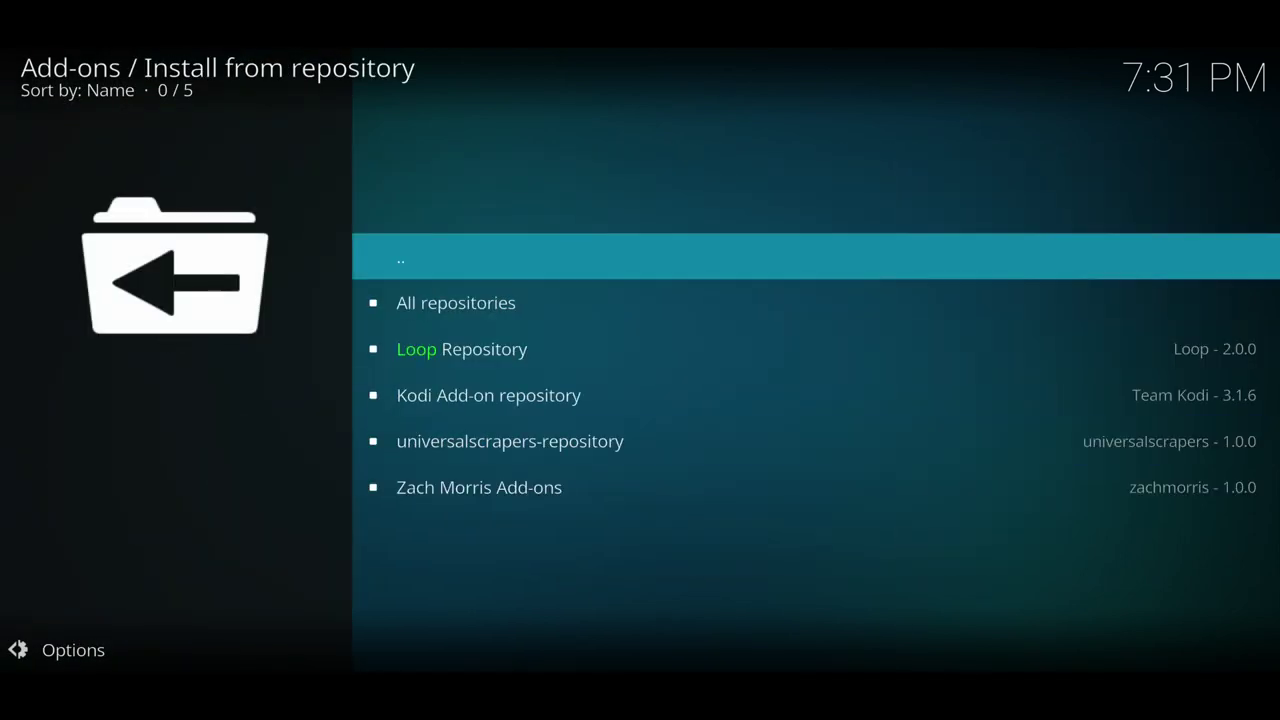
pyautogui.click(488, 395)
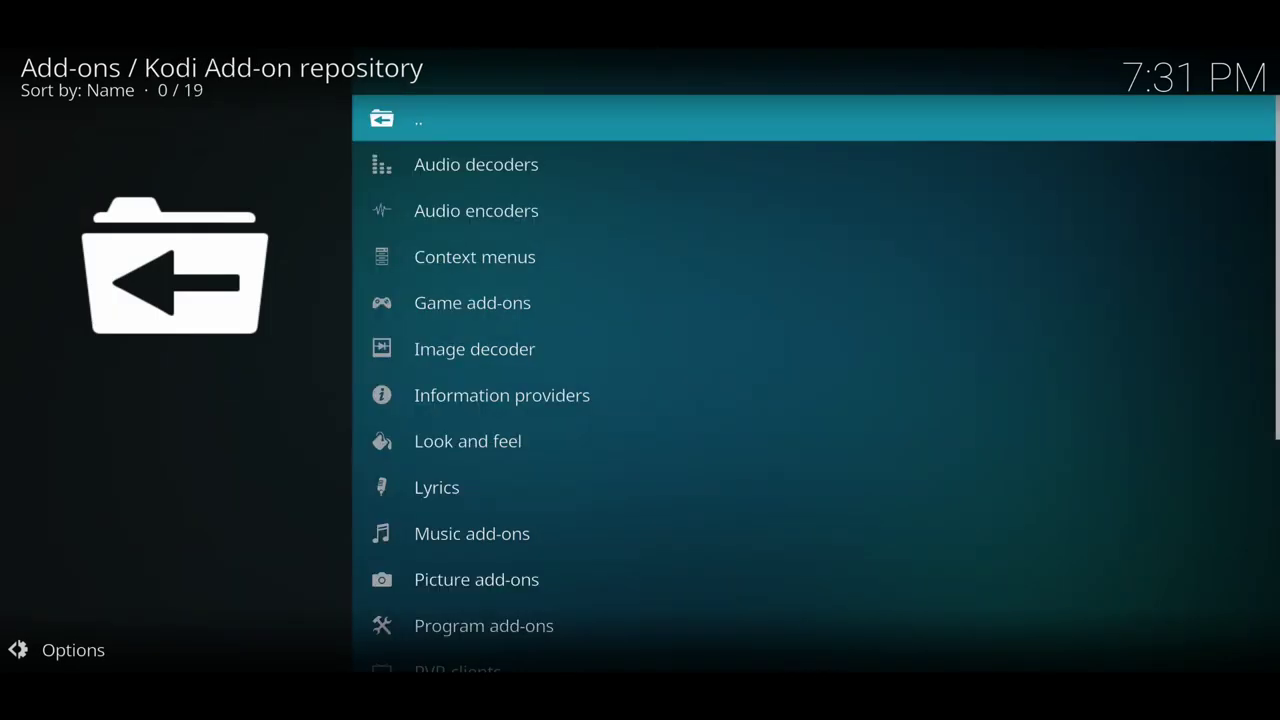
# Look through the repository's add-on categories and open the Video add-ons category
pyautogui.press('Down')
pyautogui.press('Down')
pyautogui.press('Down')
pyautogui.press('Down')
pyautogui.press('Down')
pyautogui.press('Down')
pyautogui.press('Down')
pyautogui.press('Down')
pyautogui.press('Down')
pyautogui.press('Down')
pyautogui.press('Down')
pyautogui.press('Down')
pyautogui.press('Down')
pyautogui.press('Down')
pyautogui.press('Down')
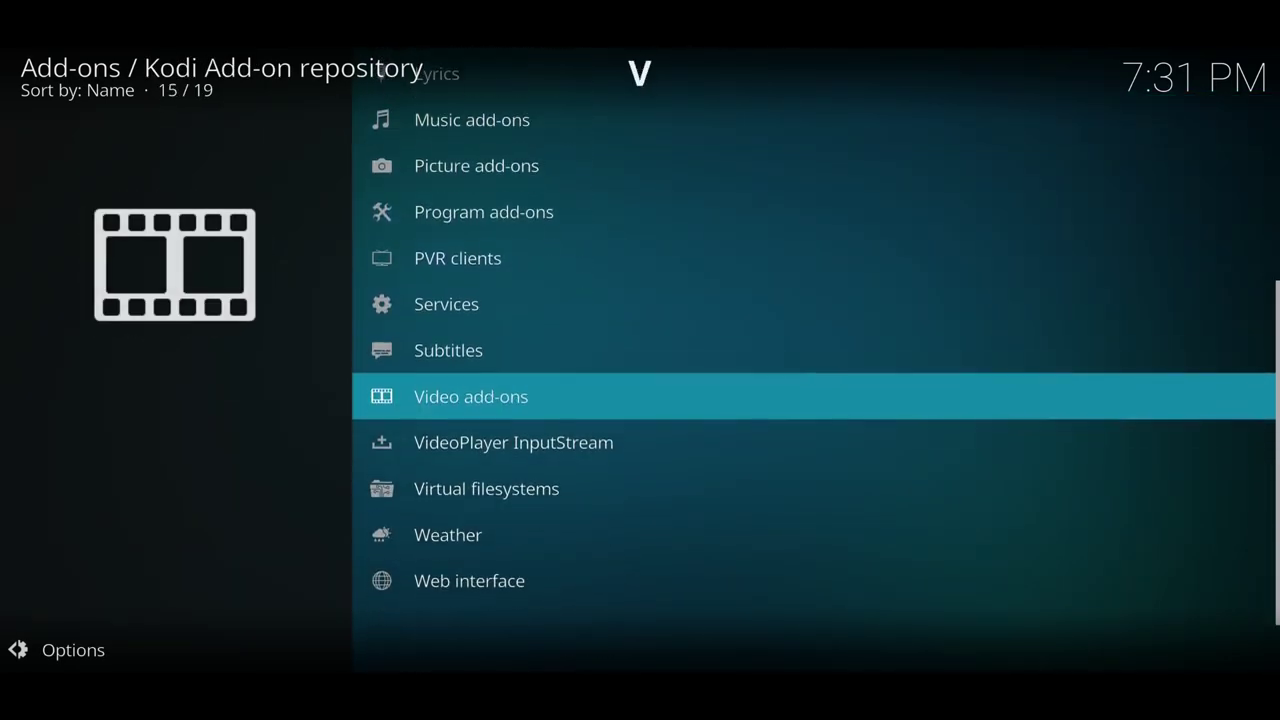
pyautogui.press('Up')
pyautogui.press('Up')
pyautogui.press('Up')
pyautogui.press('Up')
pyautogui.press('Up')
pyautogui.press('Up')
pyautogui.press('Up')
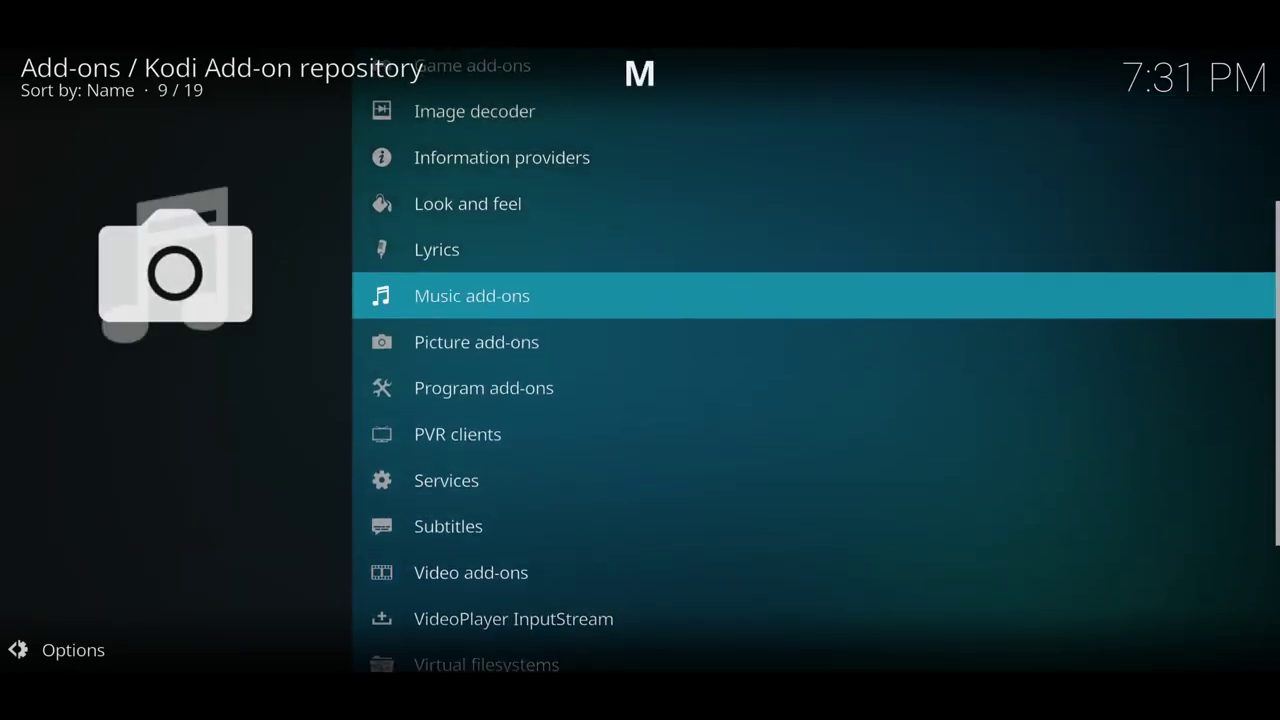
pyautogui.press('Down')
pyautogui.press('Down')
pyautogui.press('Down')
pyautogui.press('Down')
pyautogui.press('Down')
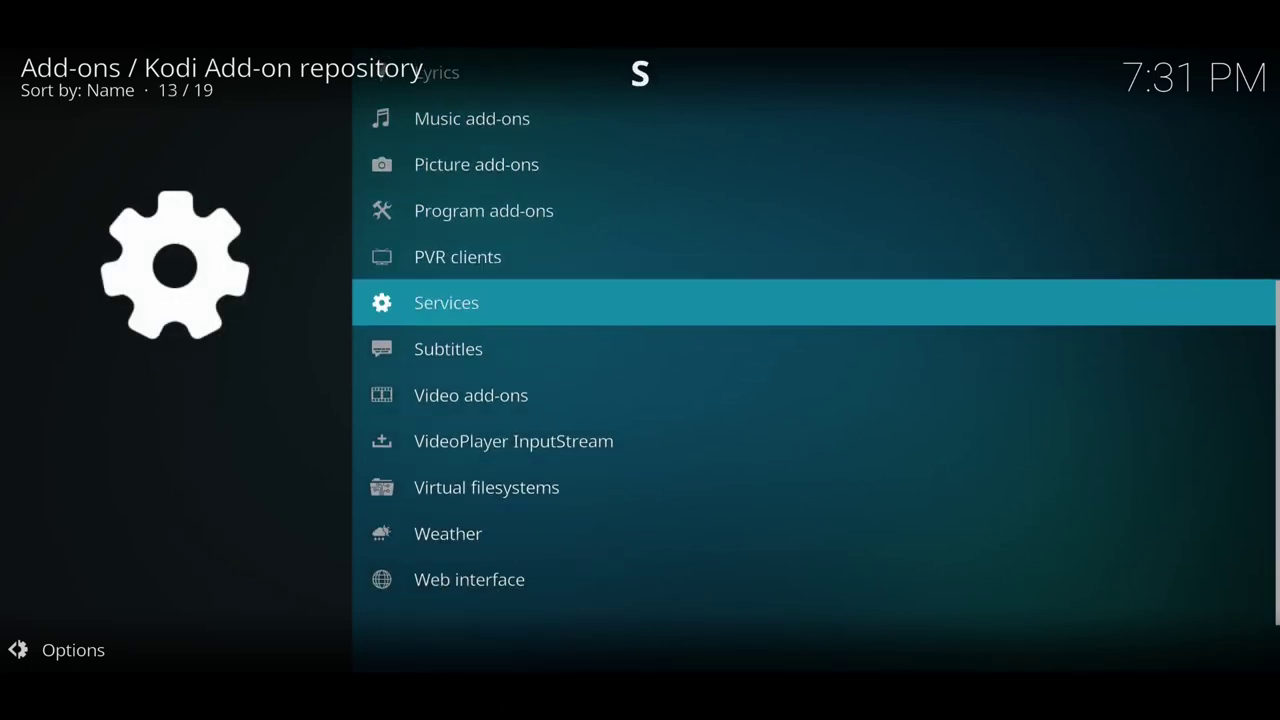
pyautogui.press('Down')
pyautogui.press('Down')
pyautogui.press('Return')
# Examine the alphabetical list of video add-ons available in the Kodi repository, down to the entries starting with D
pyautogui.press('Down')
pyautogui.press('Down')
pyautogui.press('Down')
pyautogui.press('Down')
pyautogui.press('Down')
pyautogui.press('Down')
pyautogui.press('Down')
pyautogui.press('Down')
pyautogui.press('Down')
pyautogui.press('Down')
pyautogui.press('Down')
pyautogui.press('Down')
pyautogui.press('Down')
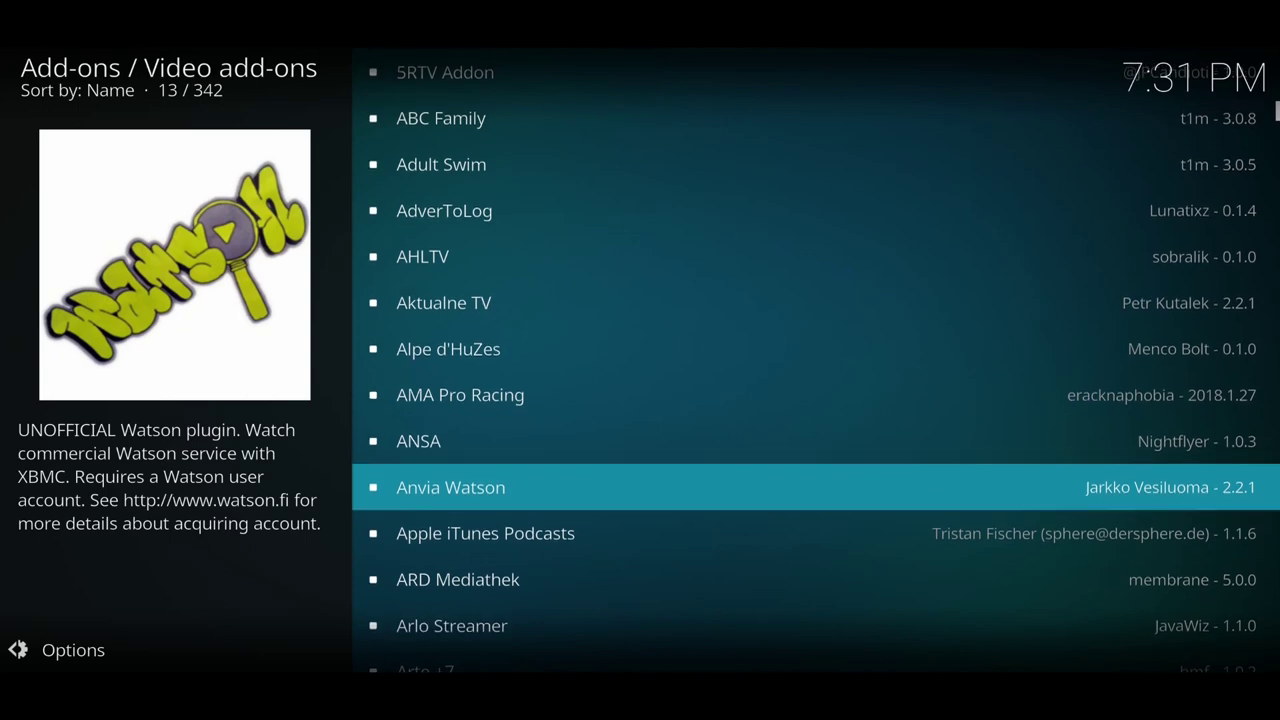
pyautogui.press('Down')
pyautogui.press('Down')
pyautogui.press('Down')
pyautogui.press('Down')
pyautogui.press('Down')
pyautogui.press('Down')
pyautogui.press('Down')
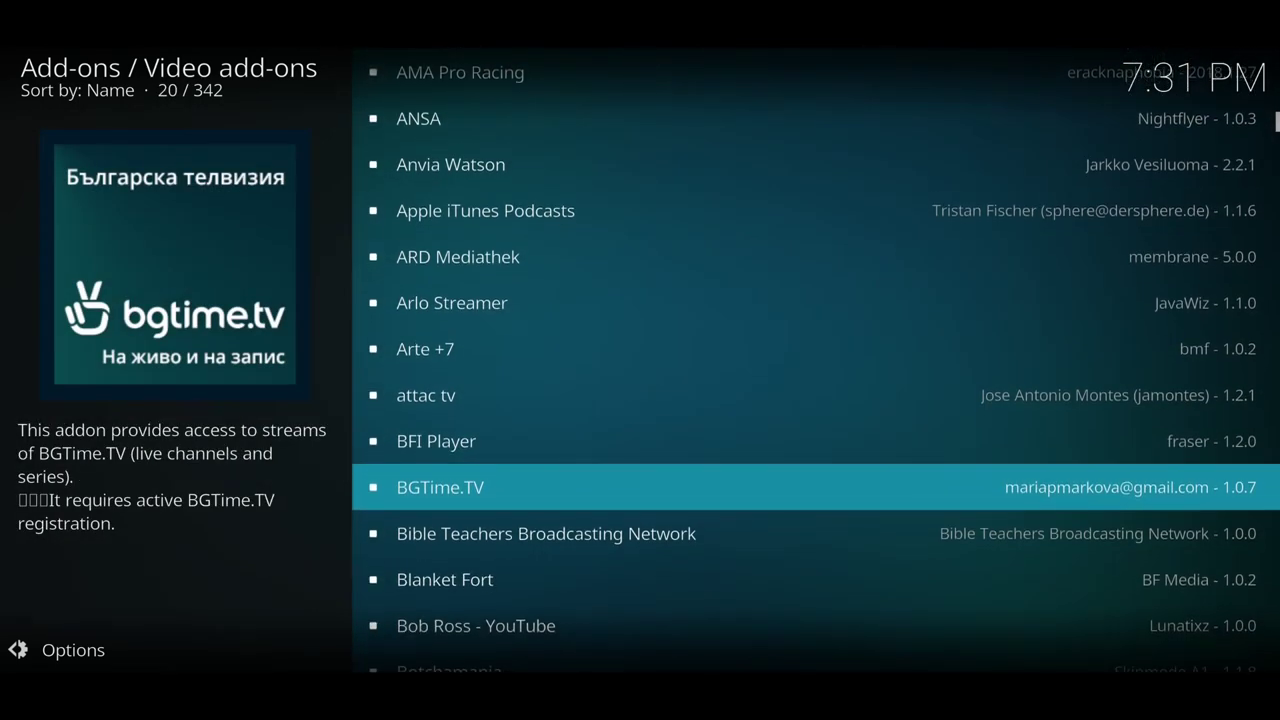
pyautogui.press('Down')
pyautogui.press('Down')
pyautogui.press('Down')
pyautogui.press('Down')
pyautogui.press('Down')
pyautogui.press('Down')
pyautogui.press('Down')
pyautogui.press('Down')
pyautogui.press('Down')
pyautogui.press('Down')
pyautogui.press('Down')
pyautogui.press('Down')
pyautogui.press('Down')
pyautogui.press('Down')
pyautogui.press('Down')
pyautogui.press('Down')
pyautogui.press('Down')
pyautogui.press('Down')
pyautogui.press('Down')
pyautogui.press('Down')
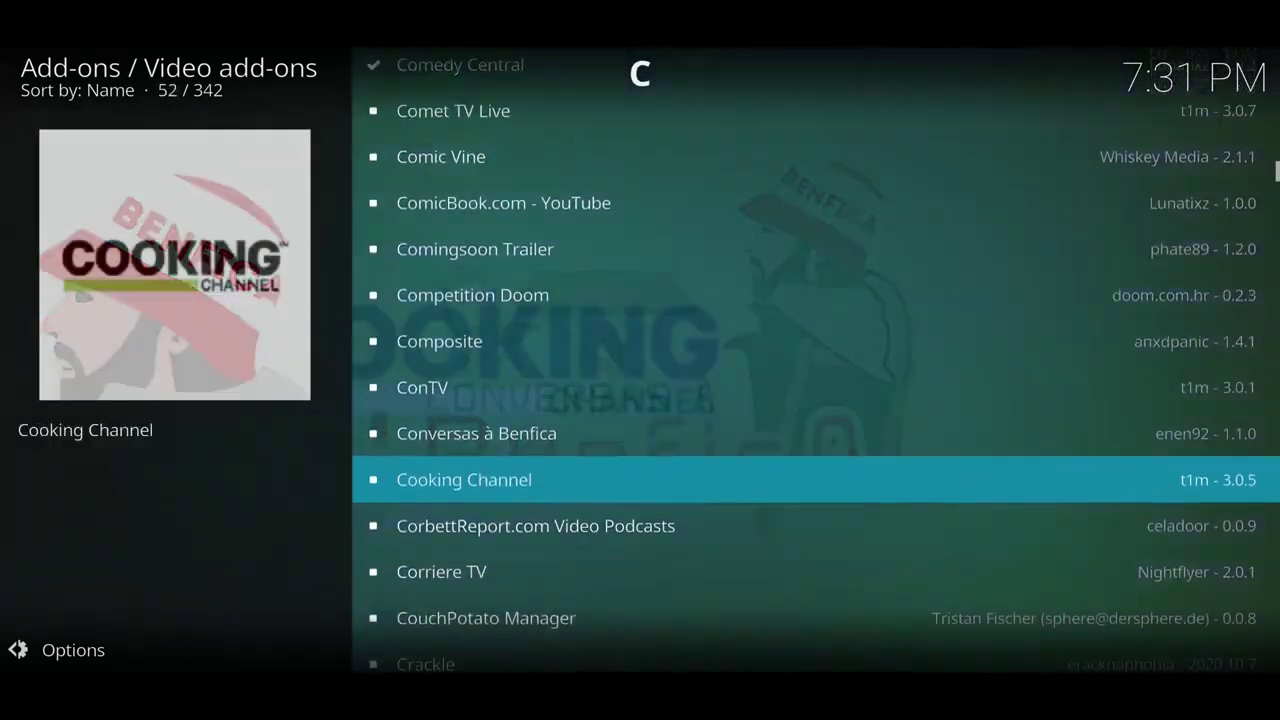
pyautogui.press('Down')
pyautogui.press('Down')
pyautogui.press('Down')
pyautogui.press('Down')
pyautogui.press('Down')
pyautogui.press('Down')
pyautogui.press('Down')
pyautogui.press('Down')
pyautogui.press('Down')
pyautogui.press('Down')
pyautogui.press('Up')
pyautogui.press('Up')
pyautogui.press('Up')
pyautogui.press('Up')
pyautogui.press('Up')
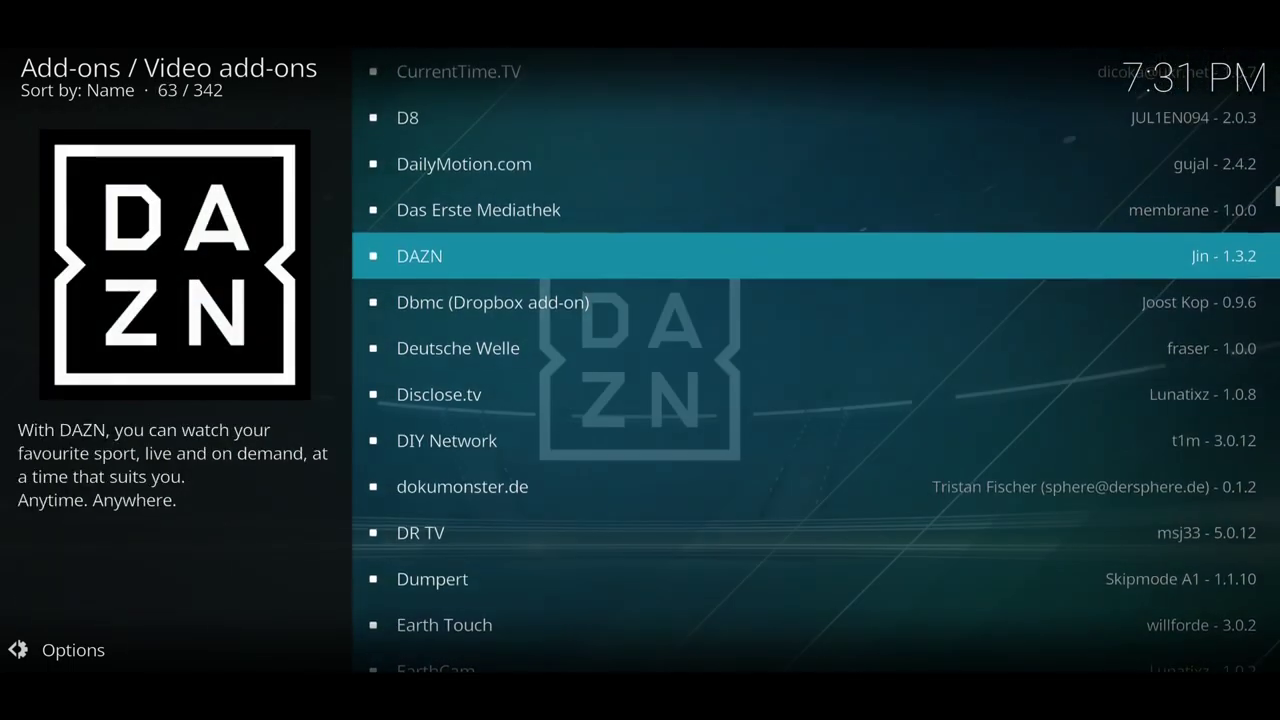
# Find the National Geographic video add-on and install it together with its required additional add-ons
pyautogui.press('Down')
pyautogui.press('Down')
pyautogui.press('Down')
pyautogui.press('Down')
pyautogui.press('Down')
pyautogui.press('Down')
pyautogui.press('Down')
pyautogui.press('Down')
pyautogui.press('Down')
pyautogui.press('Down')
pyautogui.press('Down')
pyautogui.press('Down')
pyautogui.press('Down')
pyautogui.press('Down')
pyautogui.press('Down')
pyautogui.press('Down')
pyautogui.press('Down')
pyautogui.press('Down')
pyautogui.press('Down')
pyautogui.press('Down')
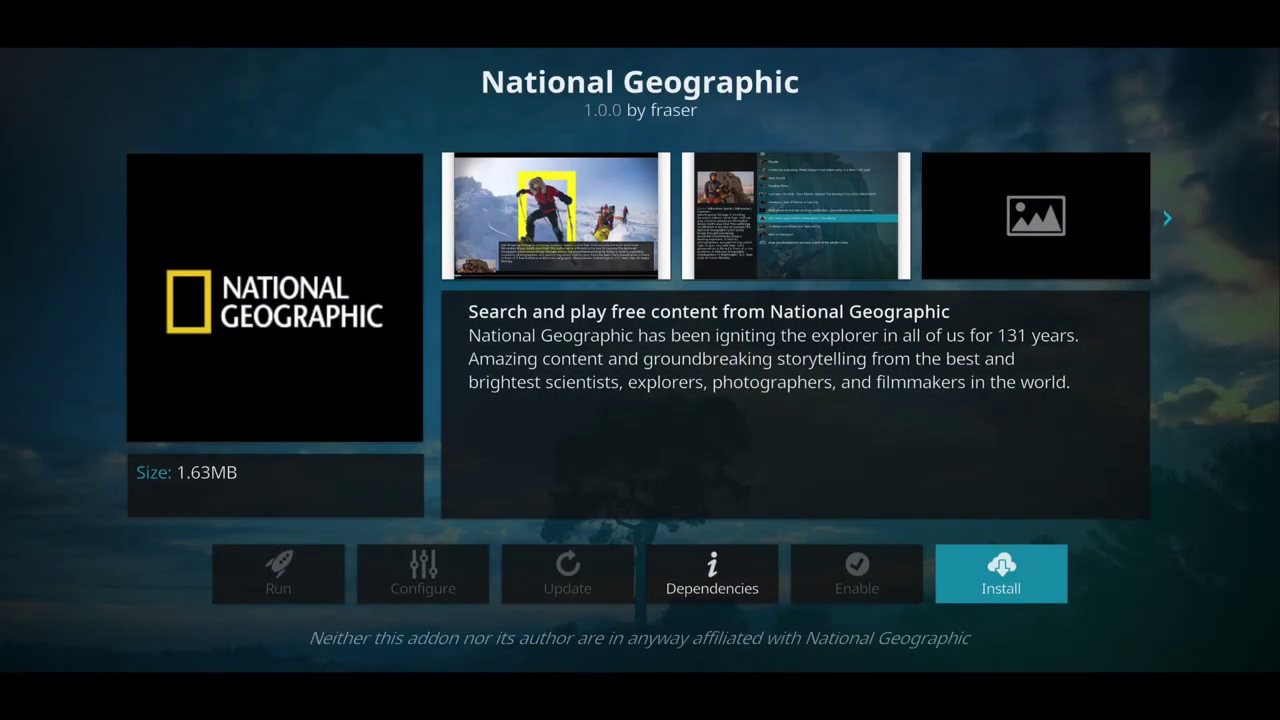
pyautogui.press('Return')
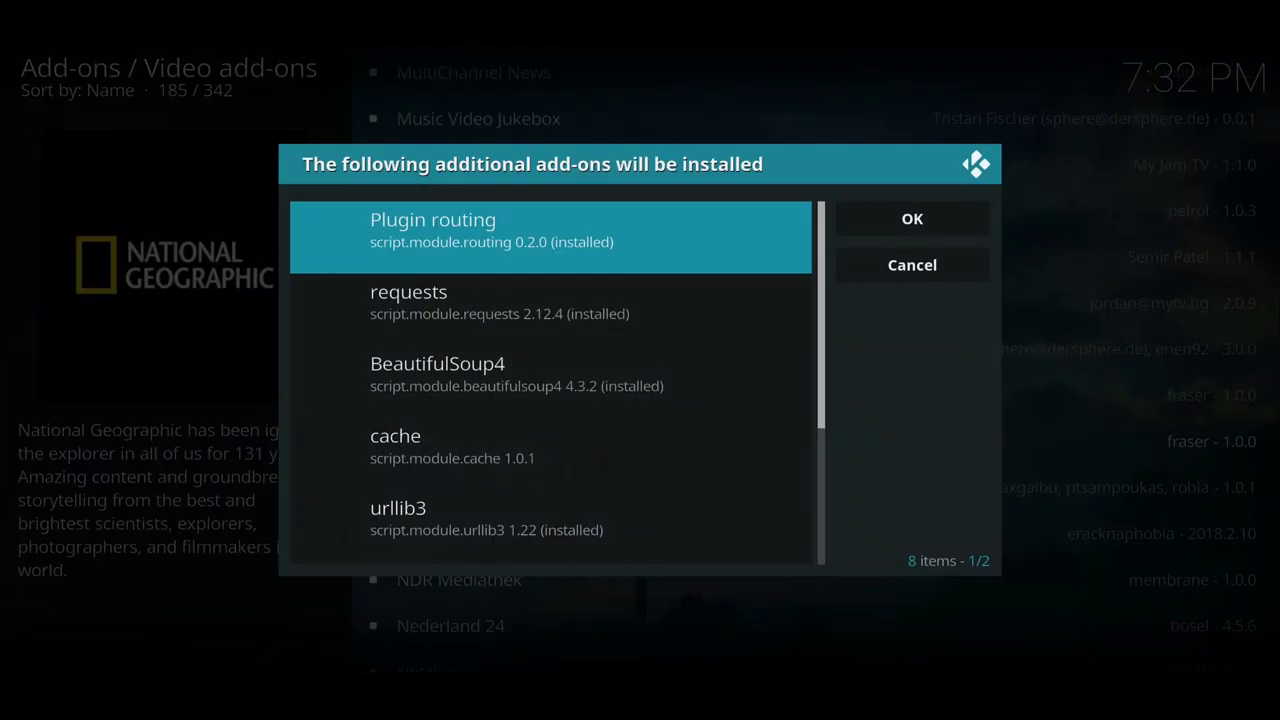
pyautogui.press('Right')
pyautogui.press('Return')
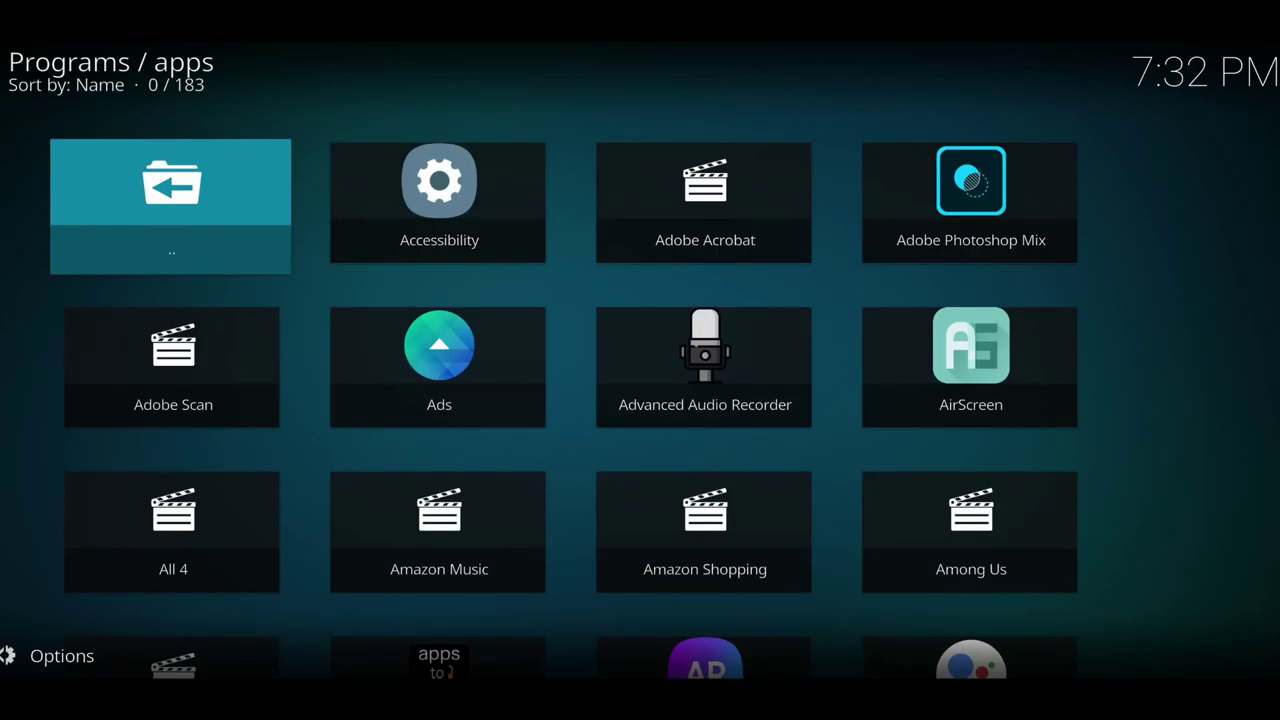
# Look through the alphabetical list of Android apps that can be launched from Kodi
pyautogui.press('Right')
pyautogui.press('Right')
pyautogui.press('Down')
pyautogui.press('Down')
pyautogui.press('Down')
pyautogui.press('Down')
pyautogui.press('Down')
pyautogui.press('Down')
pyautogui.press('Down')
pyautogui.press('Down')
pyautogui.press('Down')
pyautogui.press('Down')
pyautogui.press('Right')
pyautogui.press('Down')
pyautogui.press('Down')
pyautogui.press('Down')
pyautogui.press('Down')
pyautogui.press('Down')
pyautogui.press('Left')
pyautogui.press('Down')
pyautogui.press('Down')
pyautogui.press('Down')
pyautogui.press('Down')
pyautogui.press('Down')
pyautogui.press('Down')
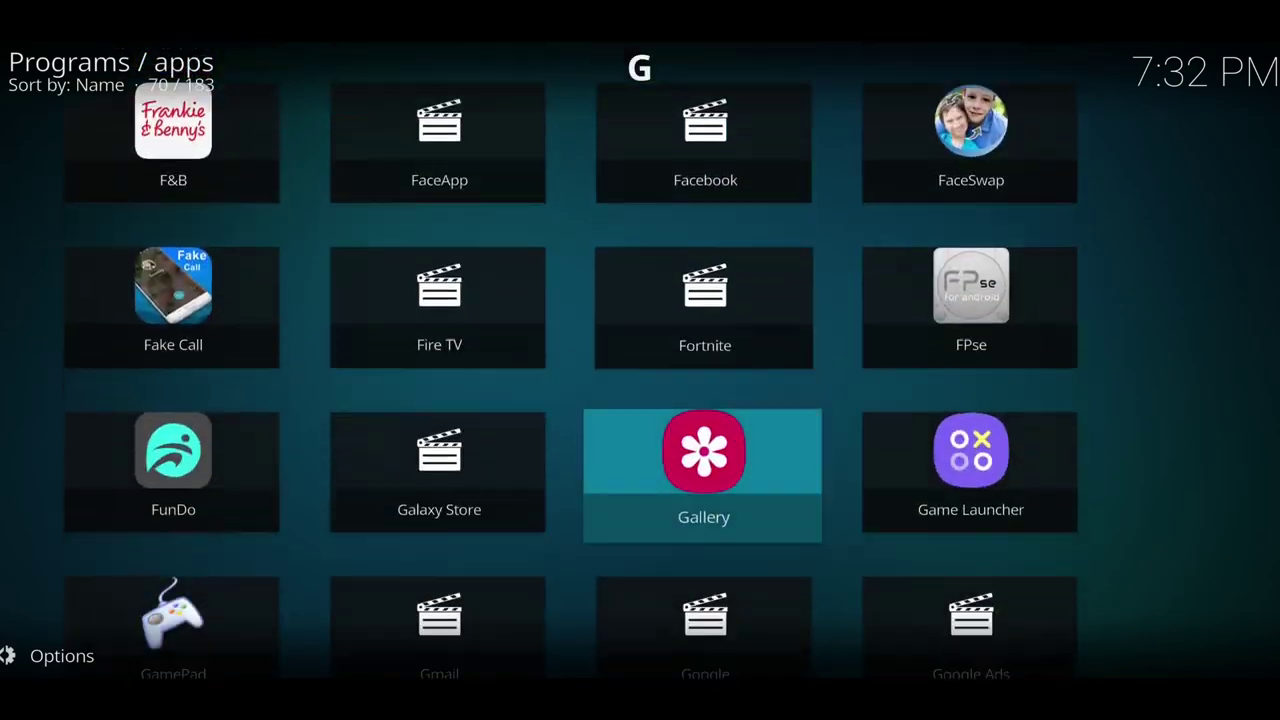
pyautogui.press('Down')
pyautogui.press('Down')
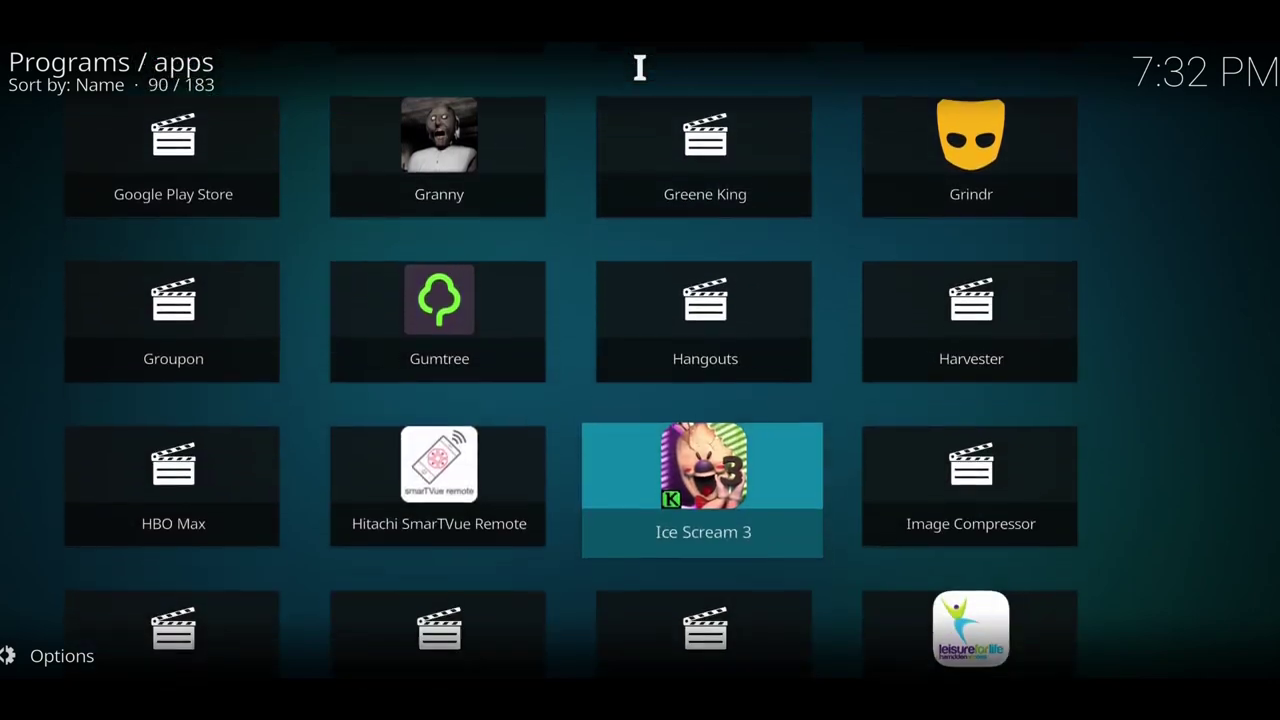
pyautogui.press('Right')
pyautogui.press('Down')
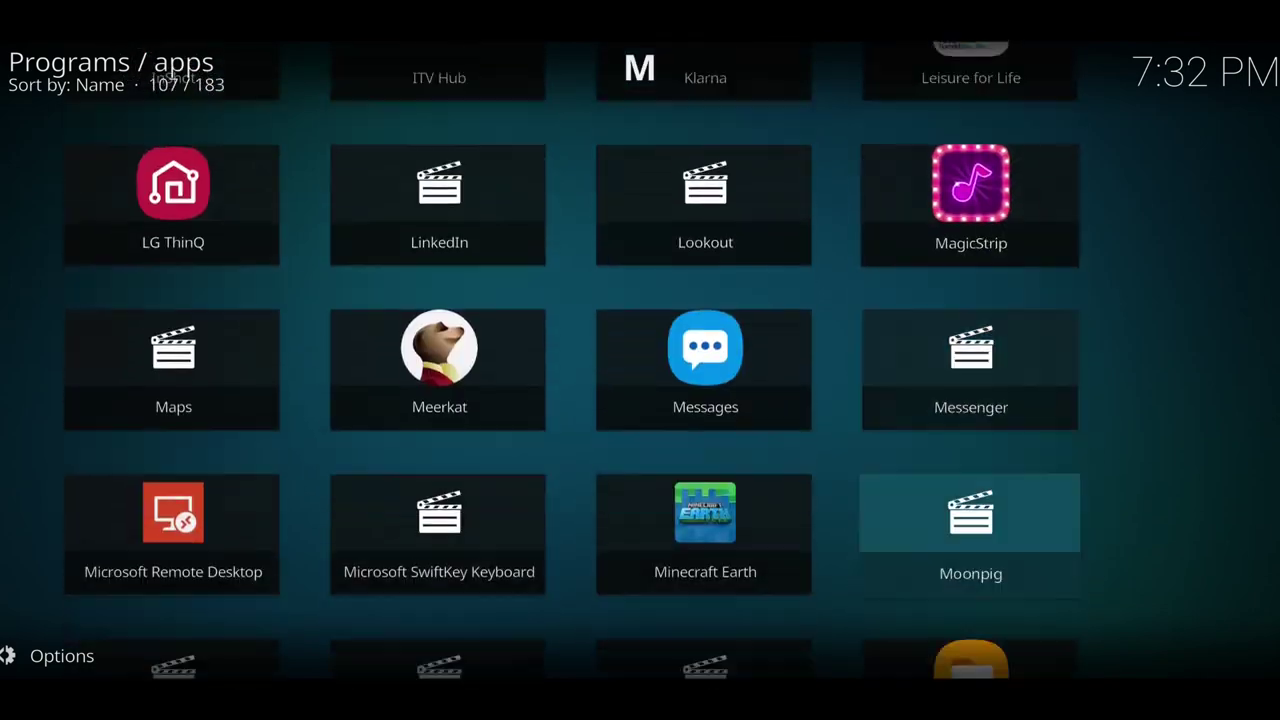
pyautogui.press('Down')
pyautogui.press('Down')
pyautogui.press('Down')
pyautogui.press('Down')
pyautogui.press('Down')
pyautogui.press('Down')
pyautogui.press('Down')
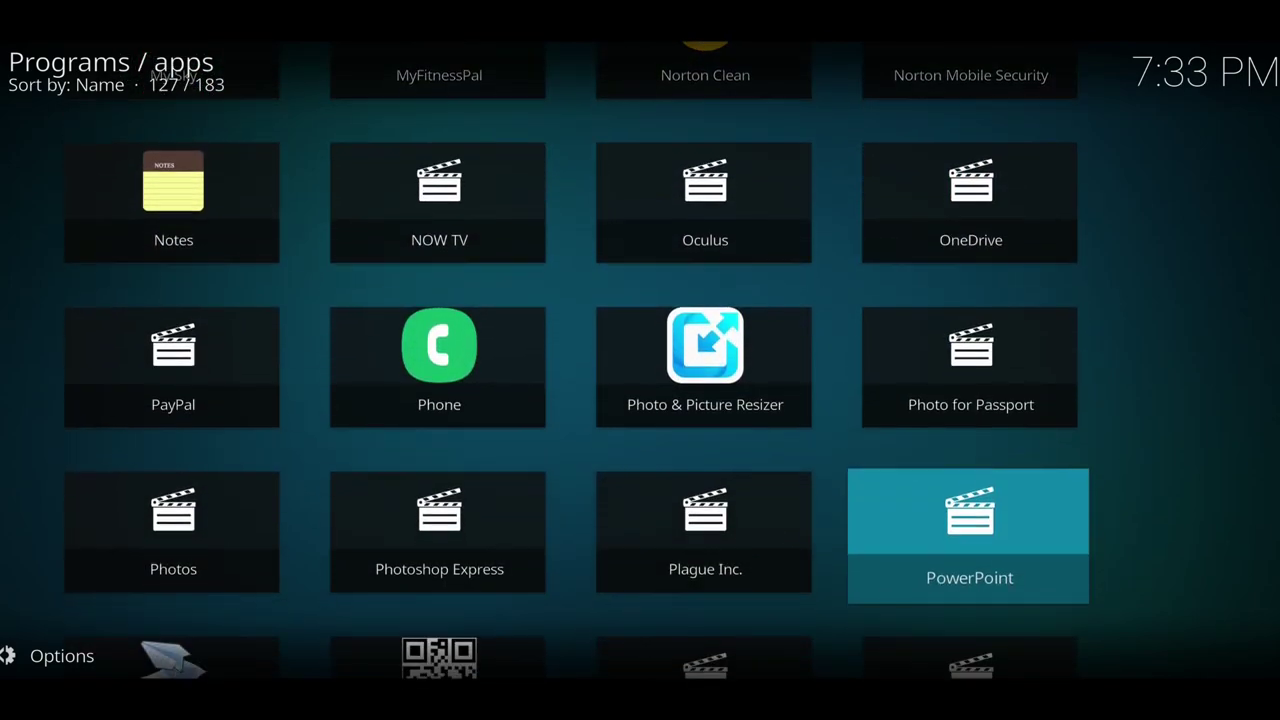
# Return to the Add-ons overview and show the installed video add-ons
pyautogui.press('BackSpace')
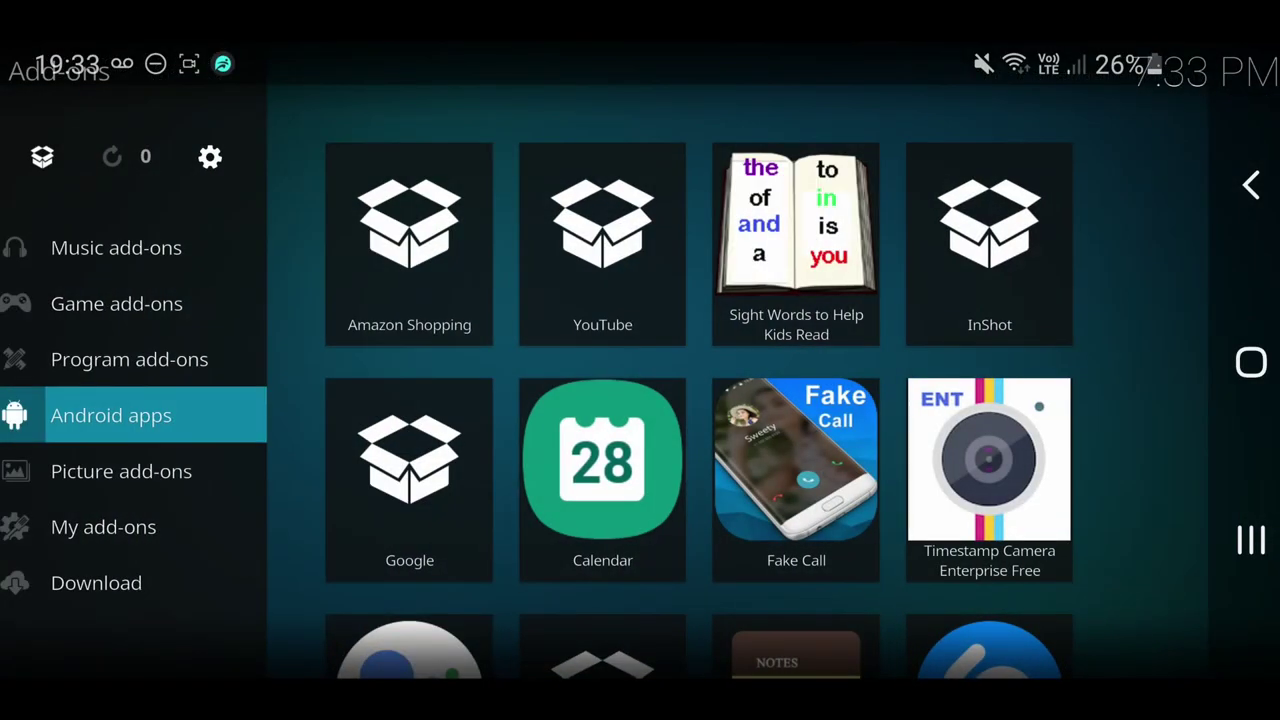
pyautogui.press('Up')
pyautogui.press('Up')
pyautogui.press('Up')
pyautogui.press('Up')
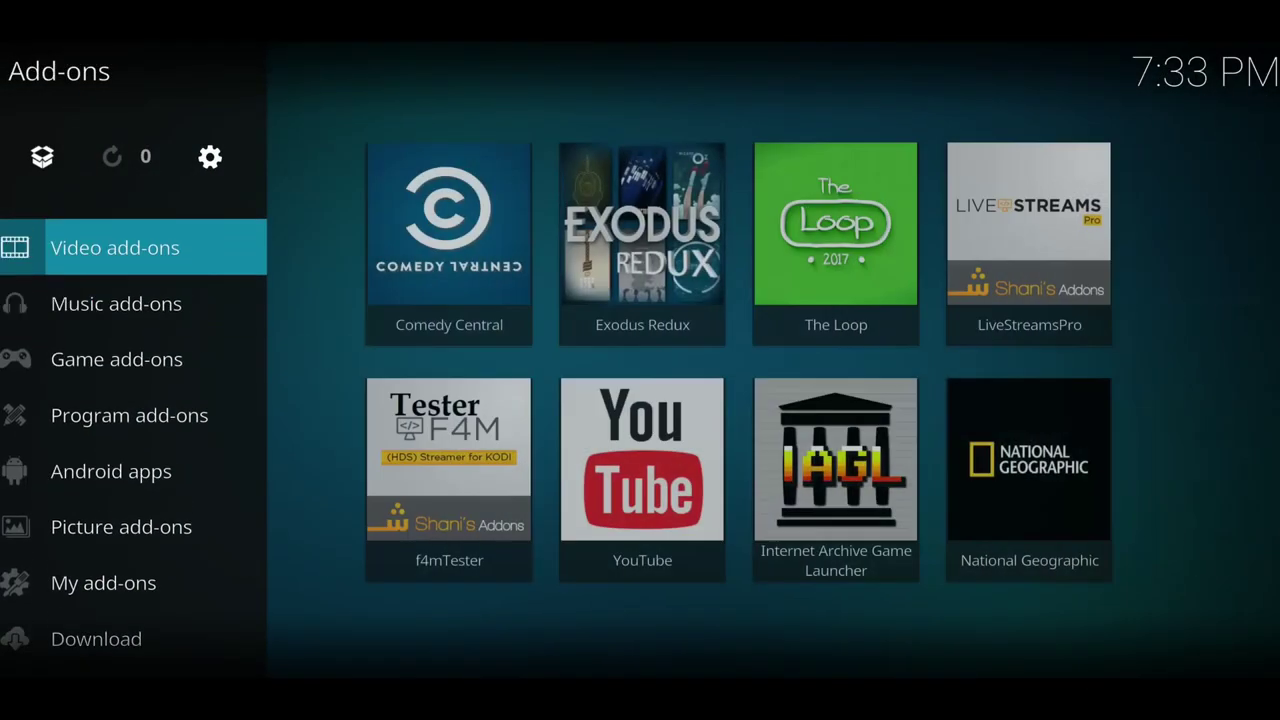